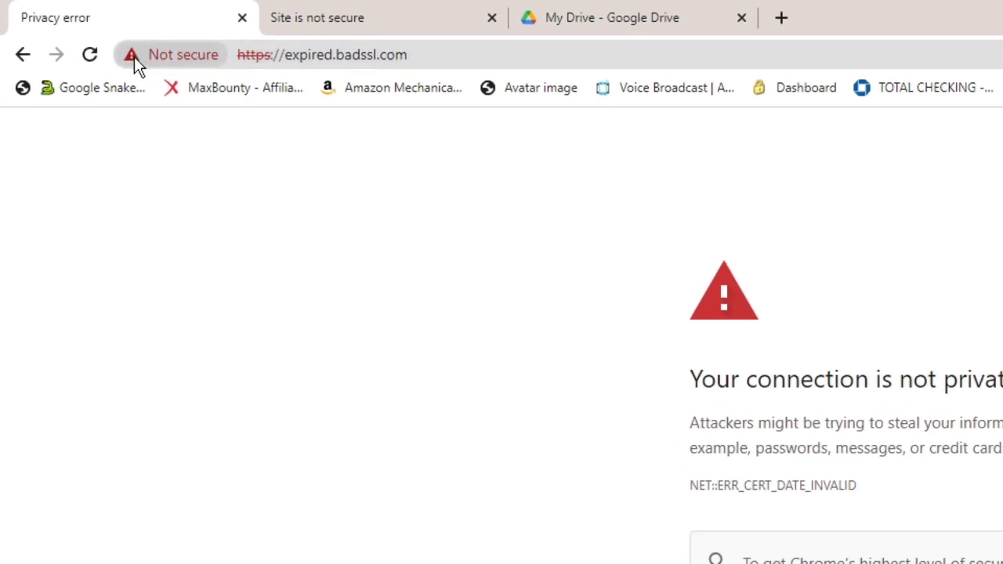
Check the connection security details of expired.badssl.com and look at the second insecure site's warning page
{"action": "left_click", "coordinate": [134, 56]}
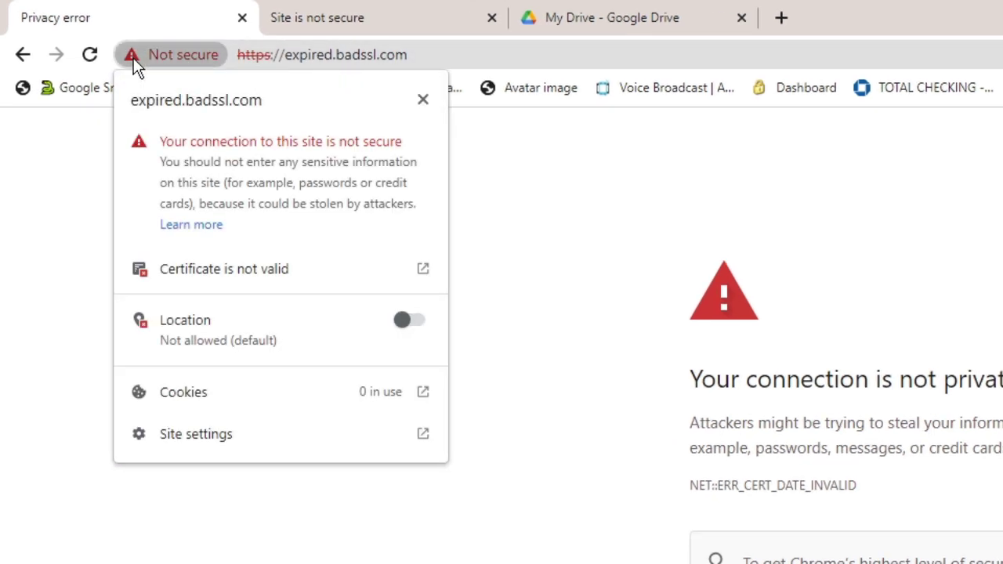
{"action": "left_click", "coordinate": [138, 61]}
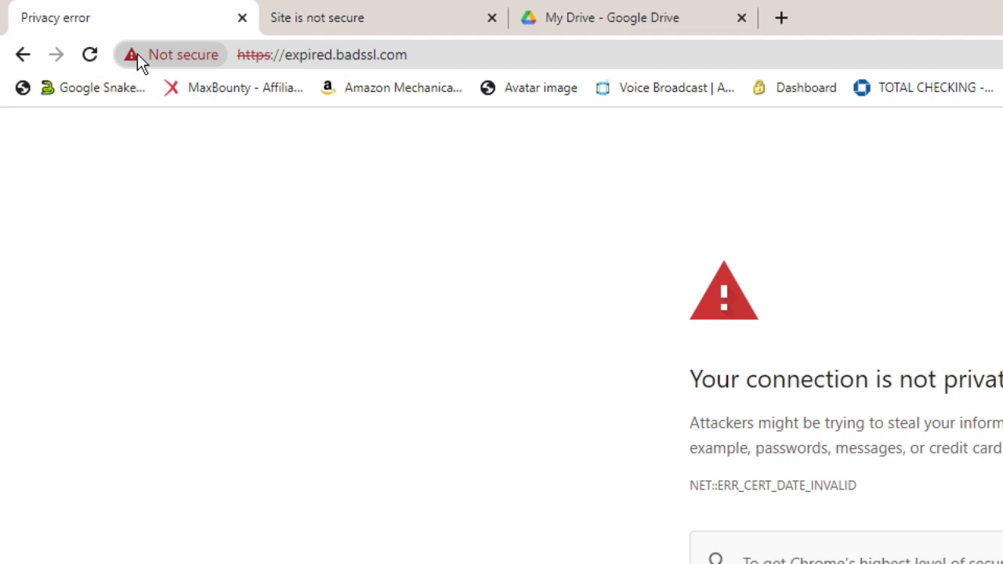
{"action": "left_click", "coordinate": [307, 29]}
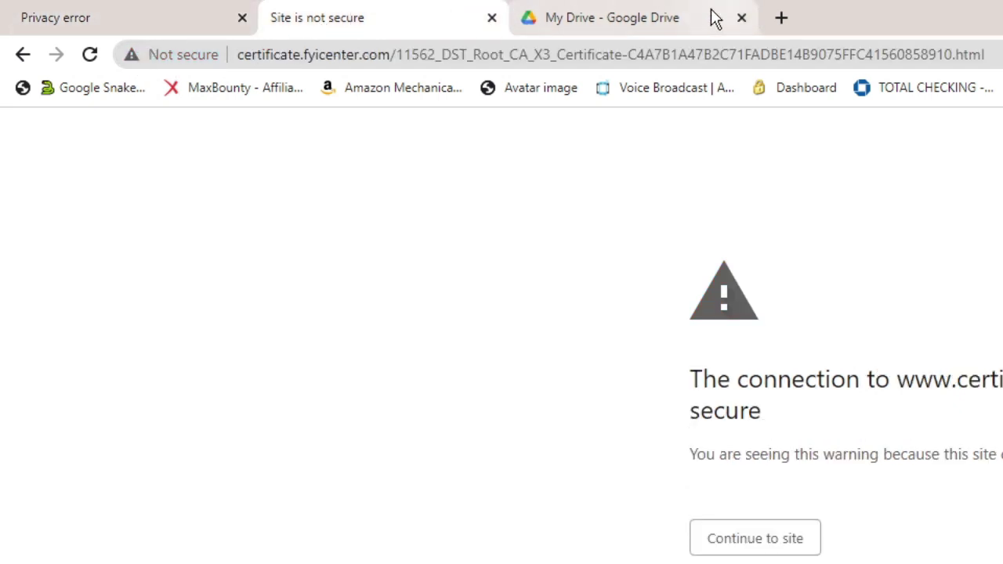
{"action": "left_click", "coordinate": [184, 24]}
Review the cookies in use on expired.badssl.com and reload the page
{"action": "left_click", "coordinate": [132, 54]}
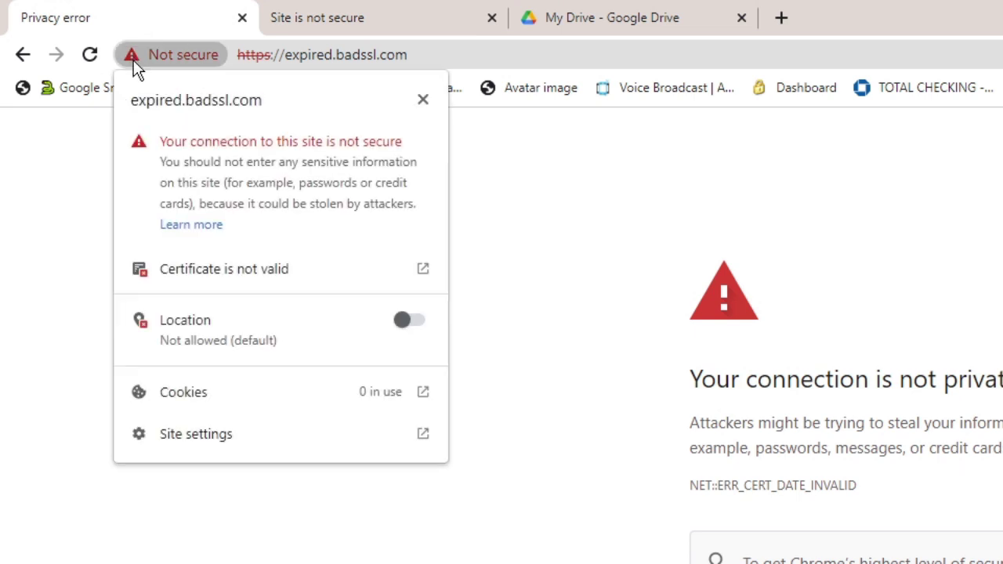
{"action": "left_click", "coordinate": [236, 392]}
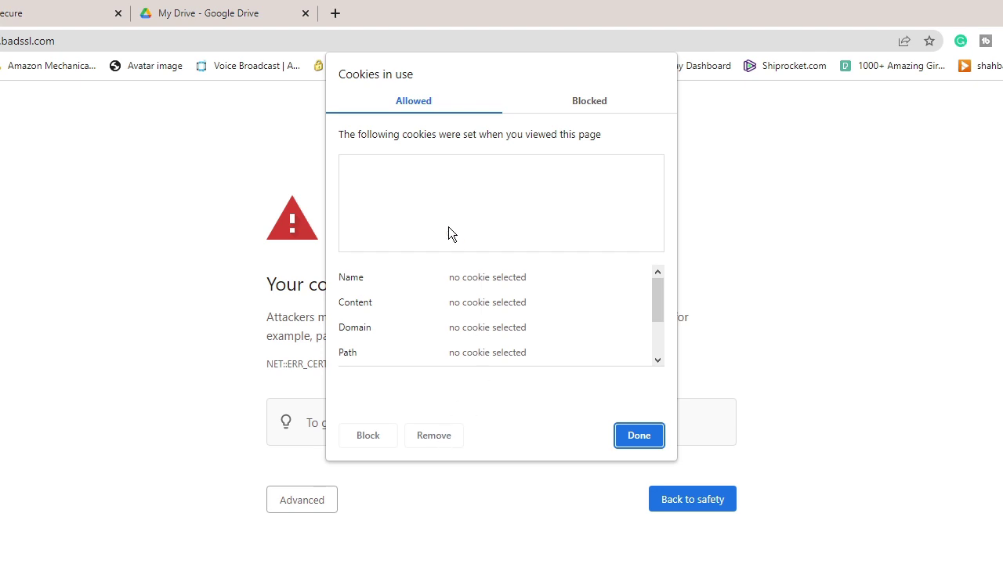
{"action": "left_click", "coordinate": [434, 202]}
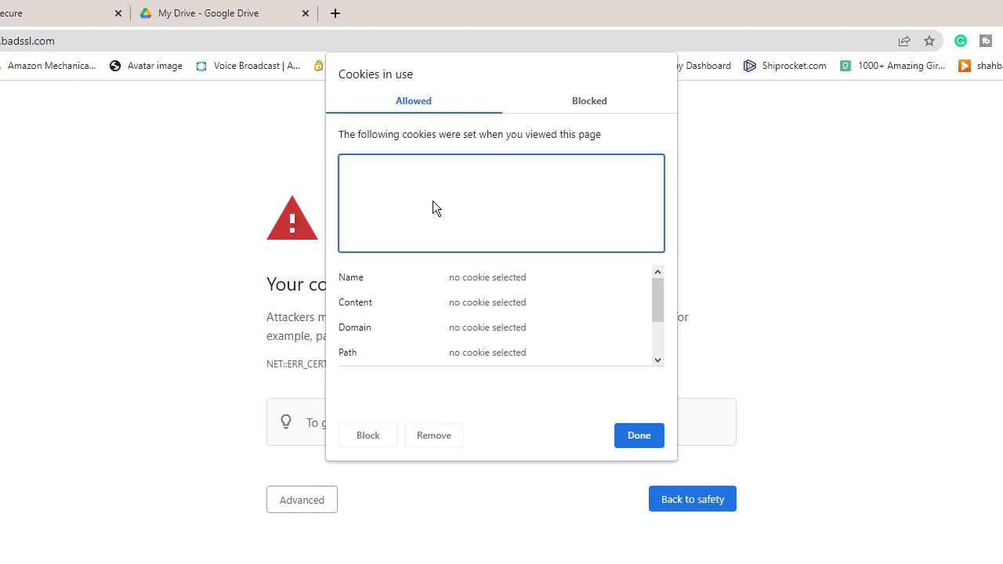
{"action": "left_click", "coordinate": [654, 441]}
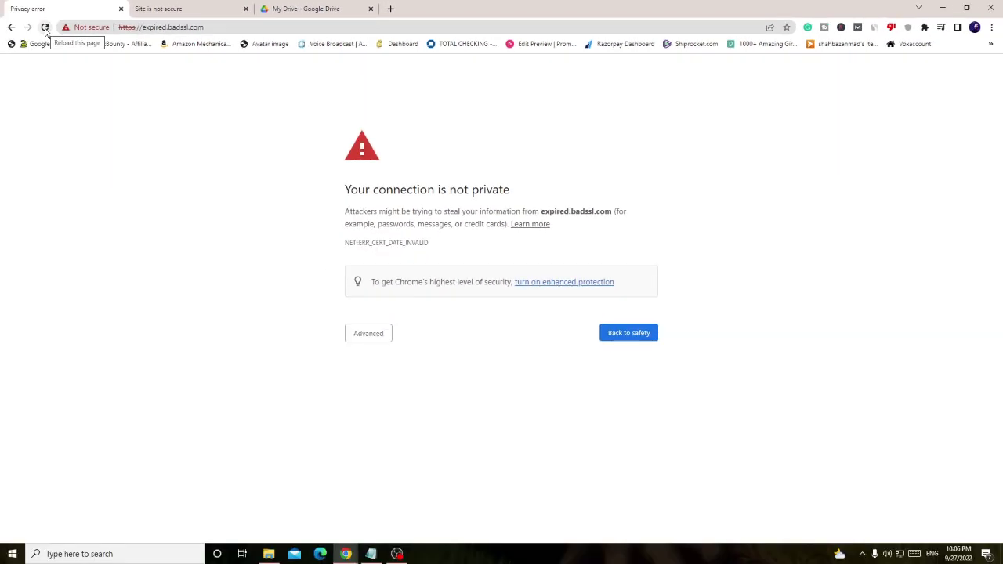
{"action": "left_click", "coordinate": [46, 28]}
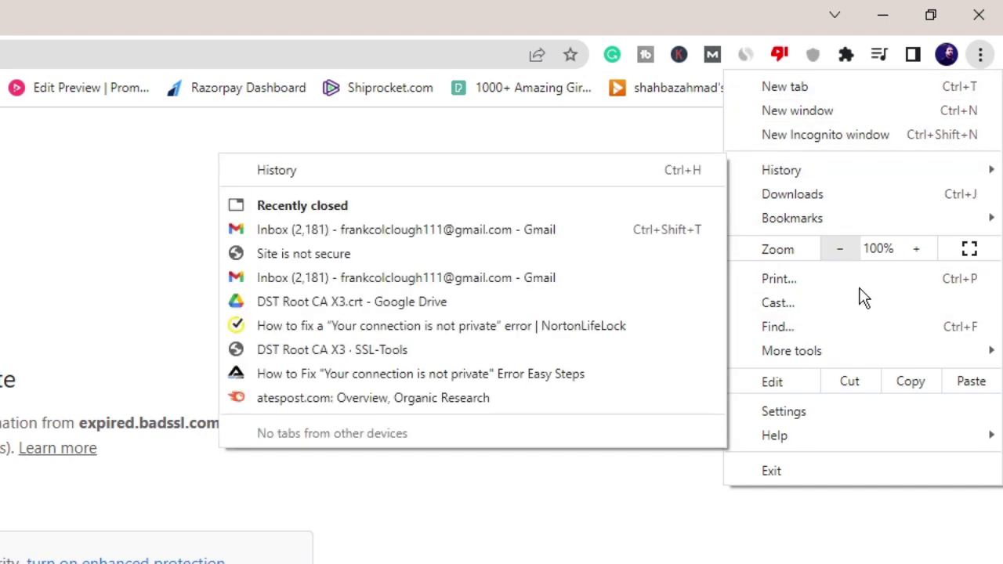
Open the clear browsing data options in the browser's privacy and security settings
{"action": "left_click", "coordinate": [821, 412]}
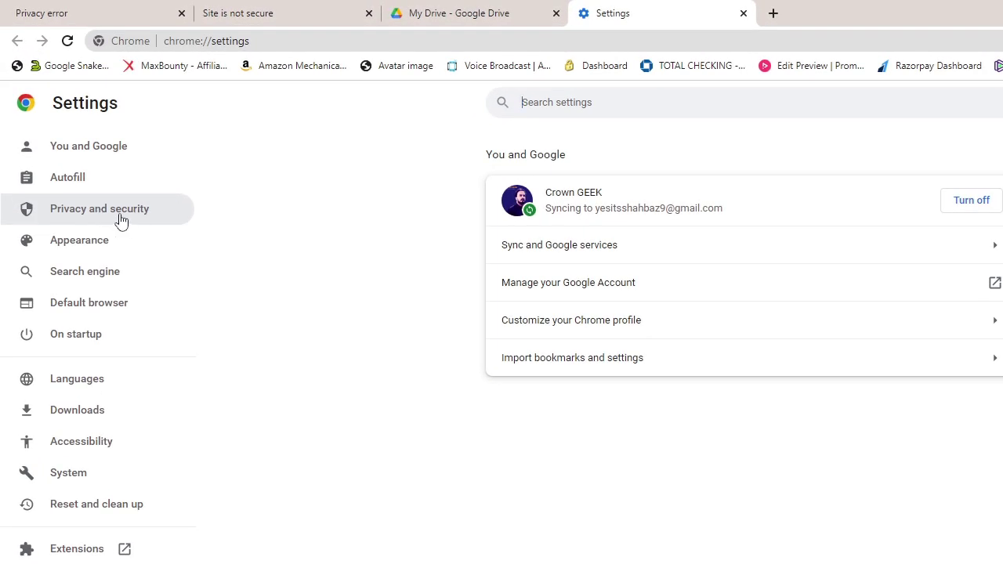
{"action": "left_click", "coordinate": [120, 219]}
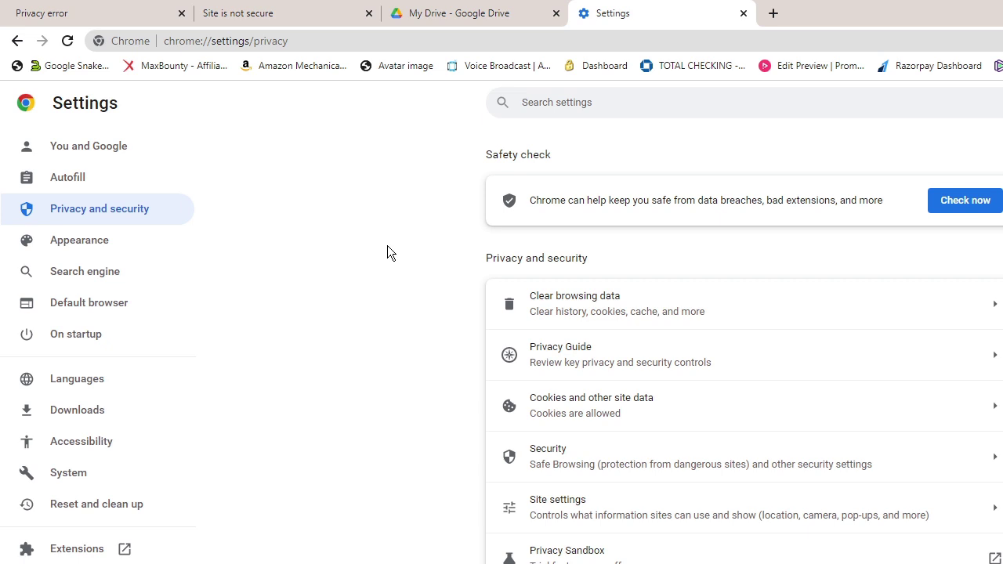
{"action": "left_click", "coordinate": [661, 316]}
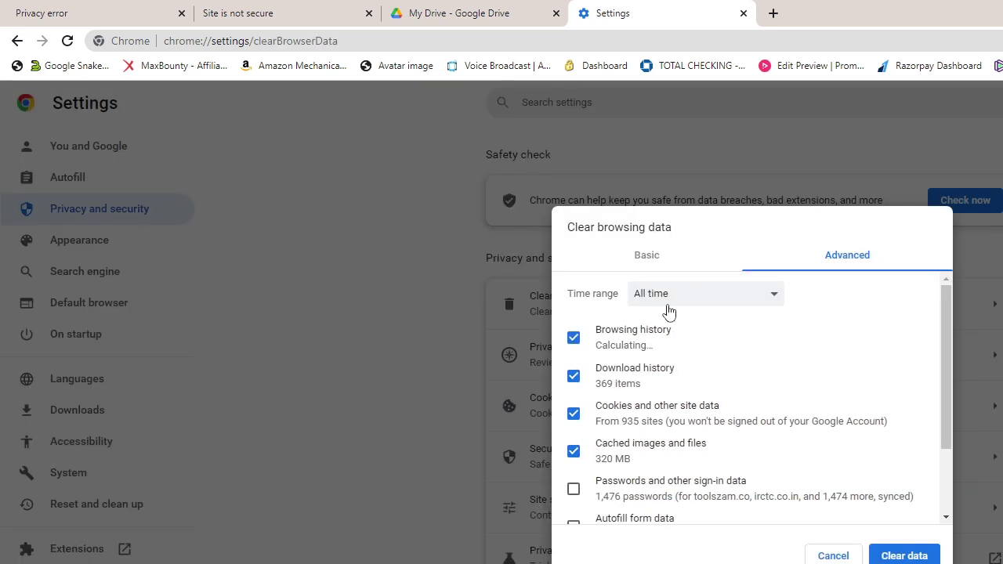
Review the basic and advanced data-clearing options with the time range set to All time, and close the settings
{"action": "left_click", "coordinate": [655, 269]}
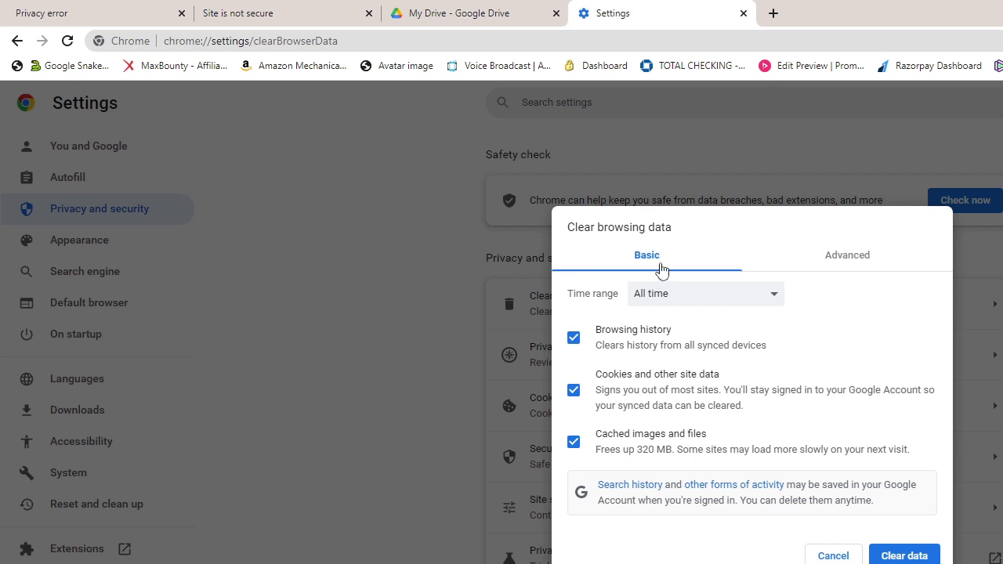
{"action": "left_click", "coordinate": [855, 259]}
{"action": "left_click", "coordinate": [717, 303]}
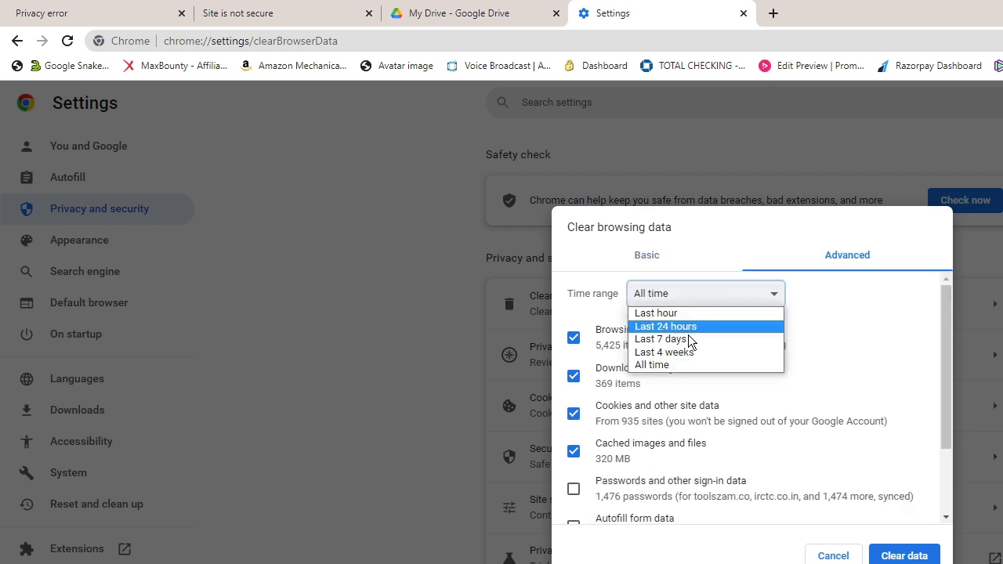
{"action": "left_click", "coordinate": [680, 365]}
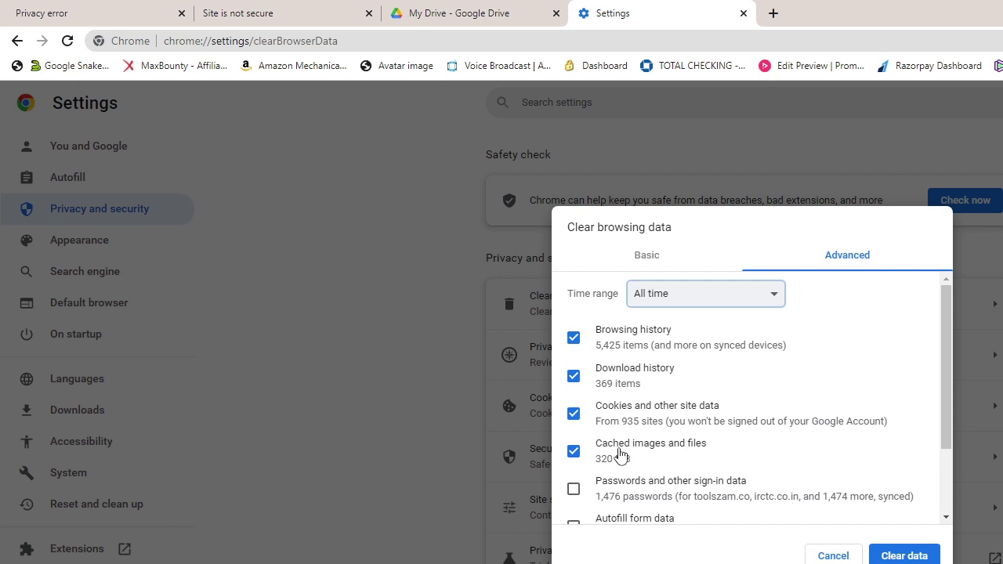
{"action": "scroll", "coordinate": [620, 454], "scroll_direction": "down", "scroll_amount": 2}
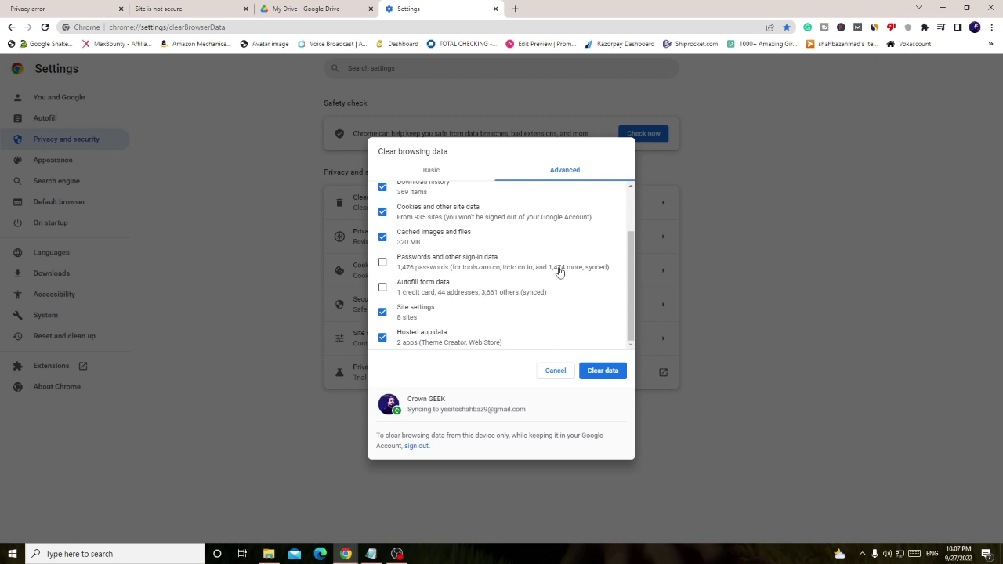
{"action": "left_click", "coordinate": [496, 9]}
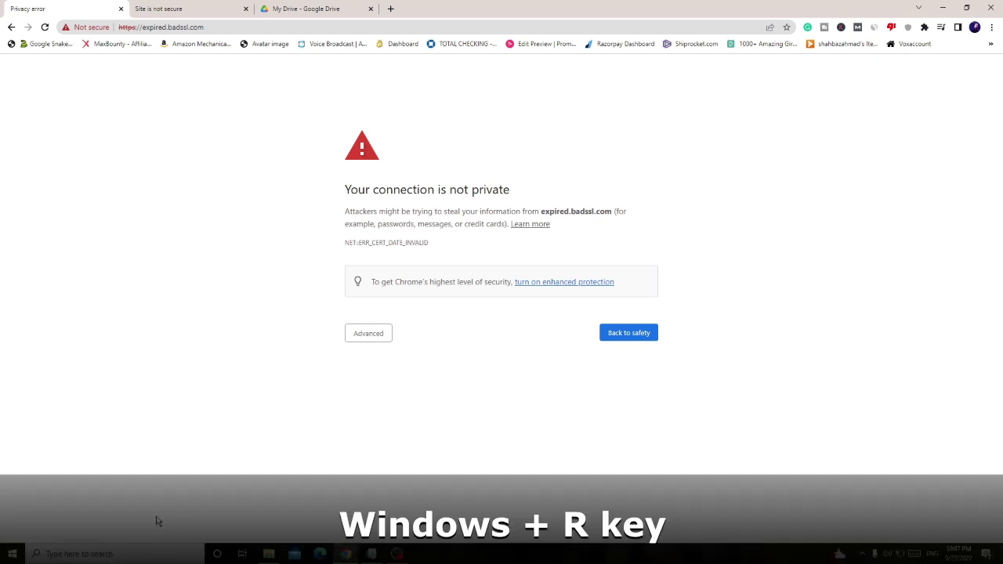
Run mmc to open the Microsoft Management Console
{"action": "key", "text": "super+r"}
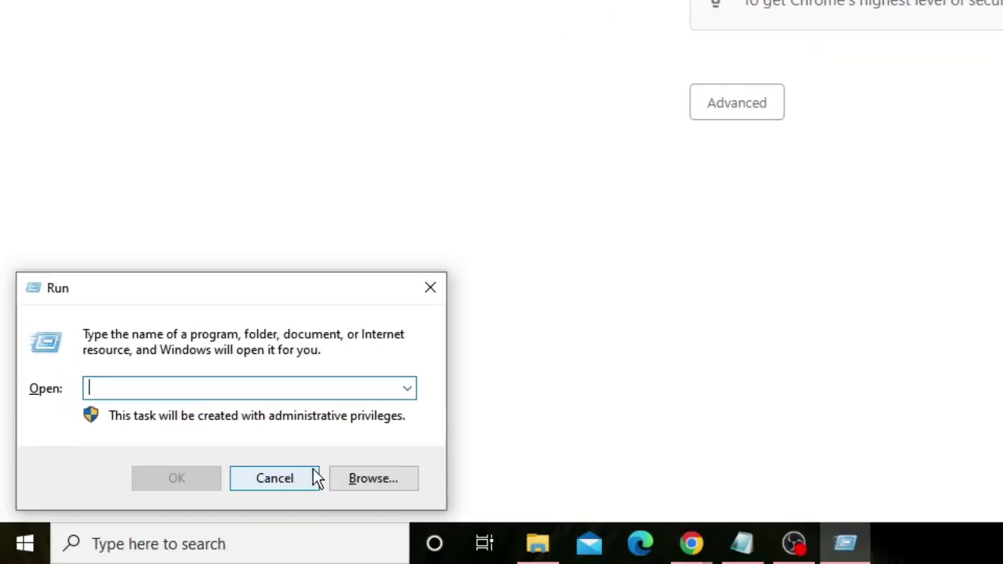
{"action": "type", "text": "mmc"}
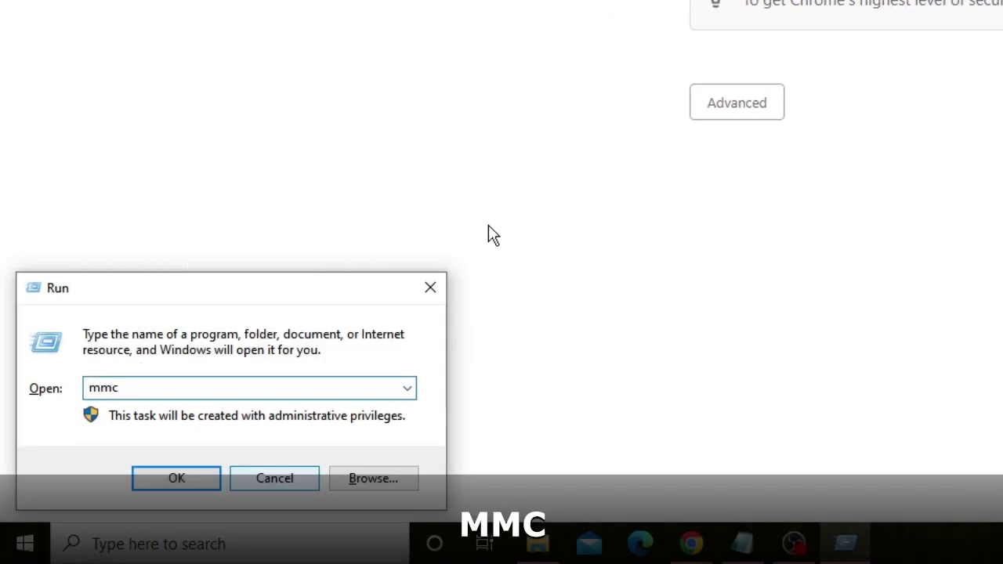
{"action": "left_click", "coordinate": [187, 483]}
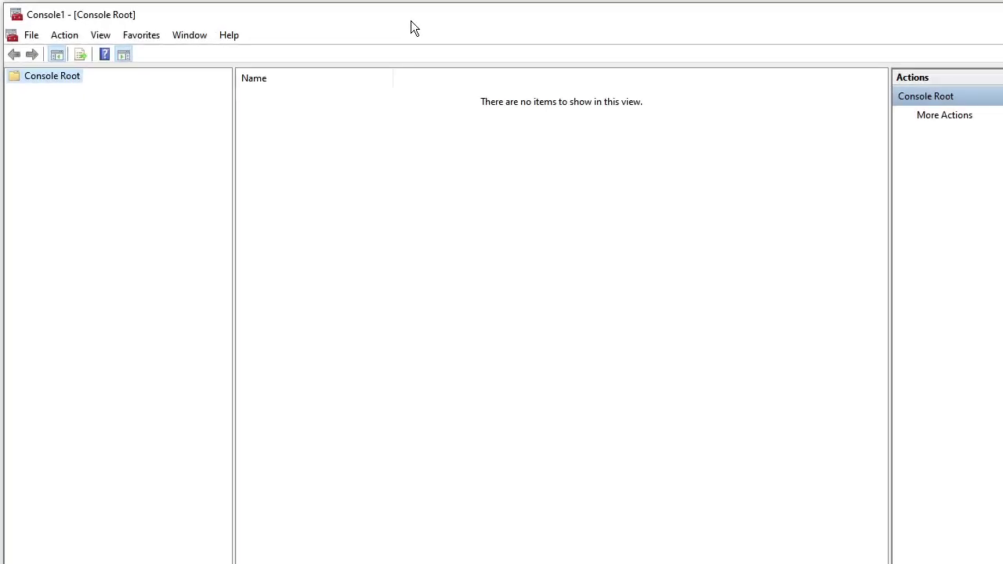
Add the Certificates snap-in to the console for the computer account, managing the local computer
{"action": "left_click", "coordinate": [32, 37]}
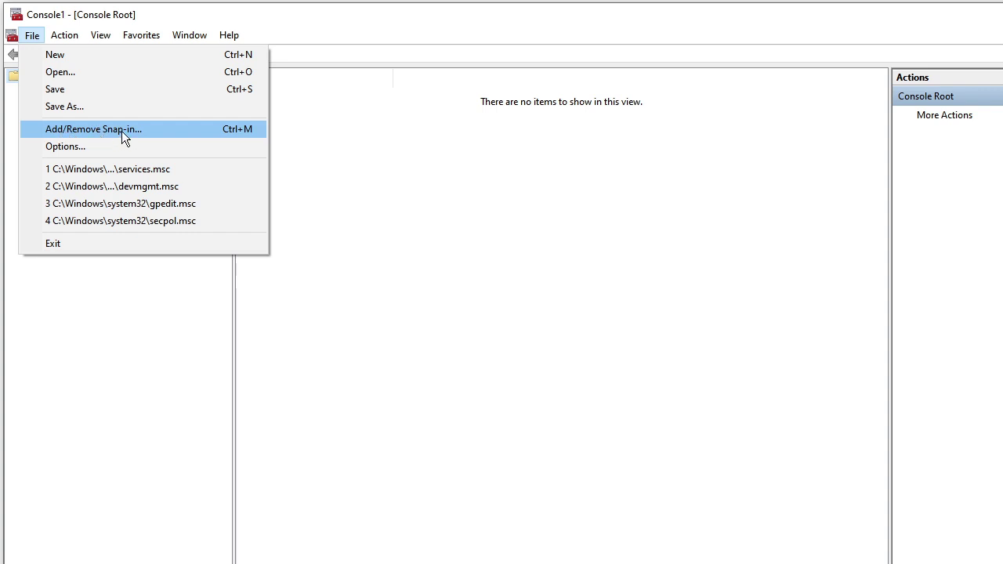
{"action": "left_click", "coordinate": [122, 131]}
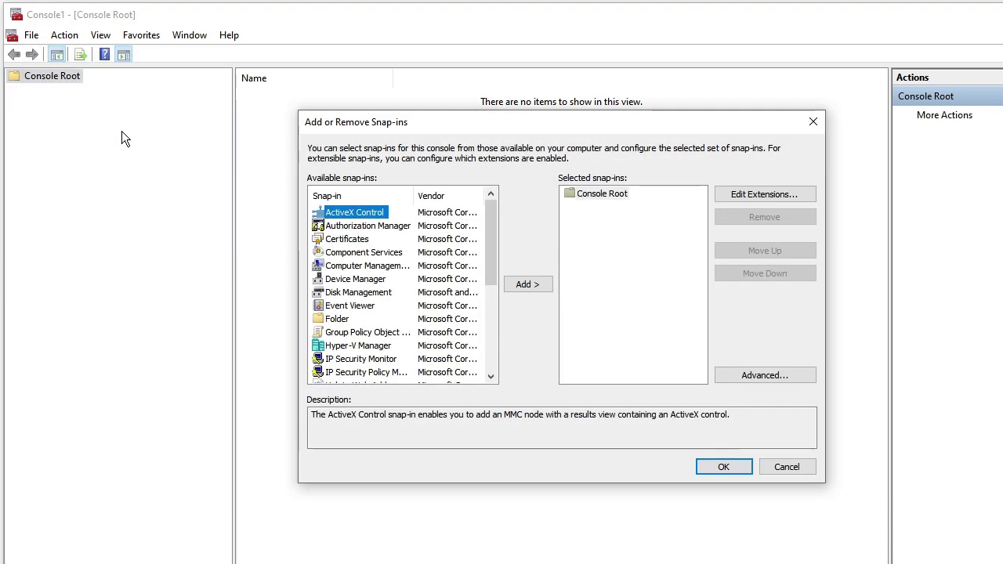
{"action": "left_click", "coordinate": [345, 239]}
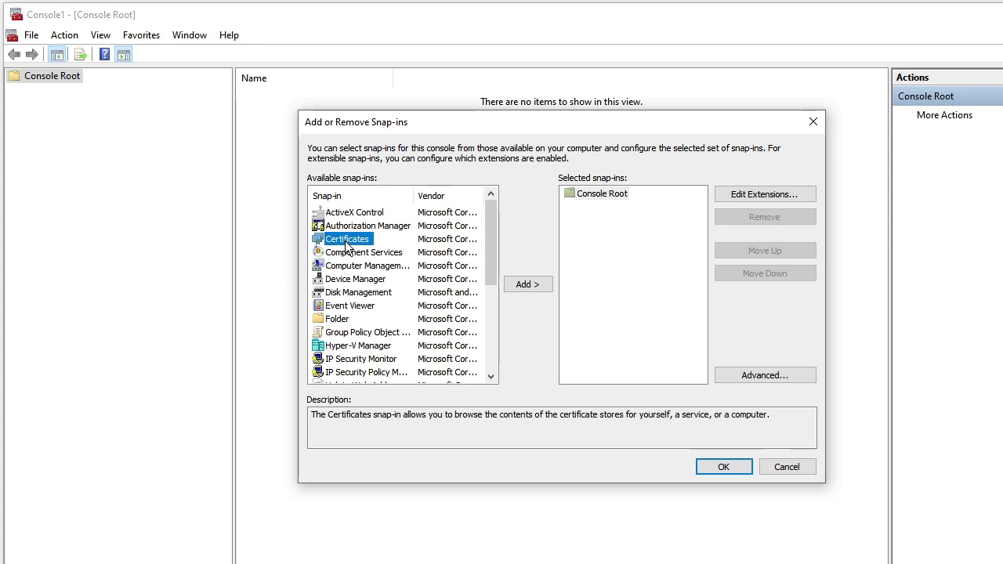
{"action": "left_click", "coordinate": [530, 285]}
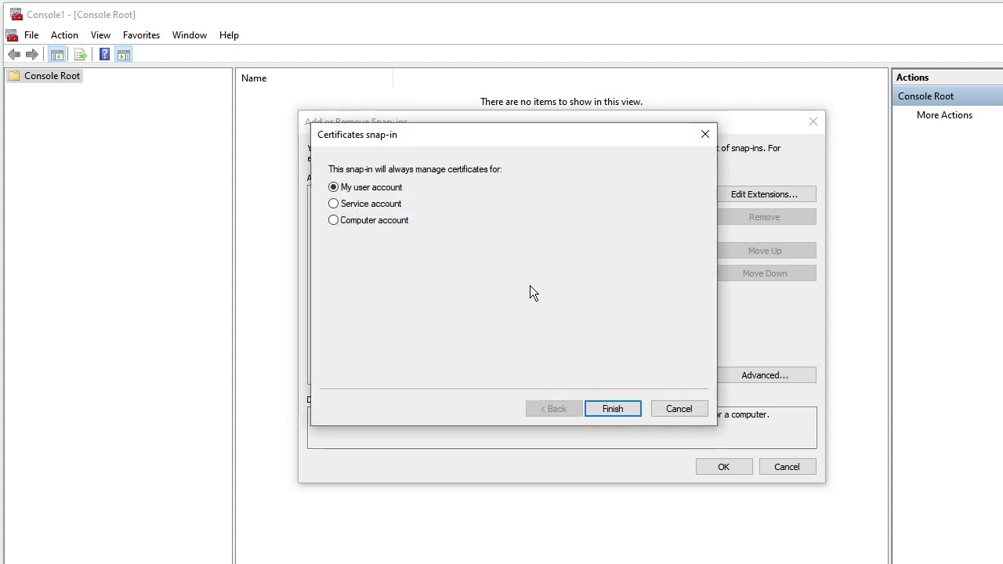
{"action": "left_click", "coordinate": [334, 221]}
{"action": "left_click", "coordinate": [613, 409]}
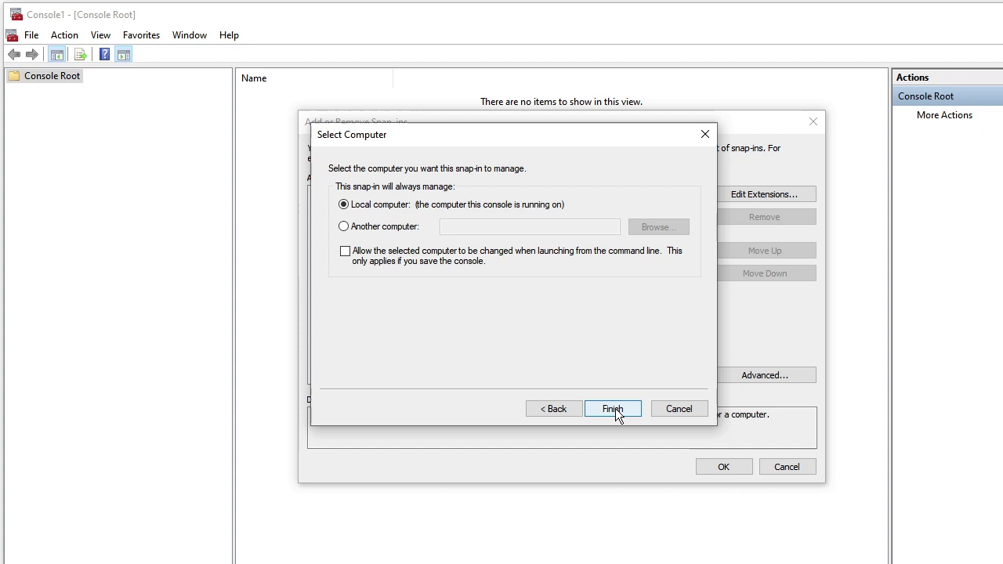
{"action": "left_click", "coordinate": [613, 410]}
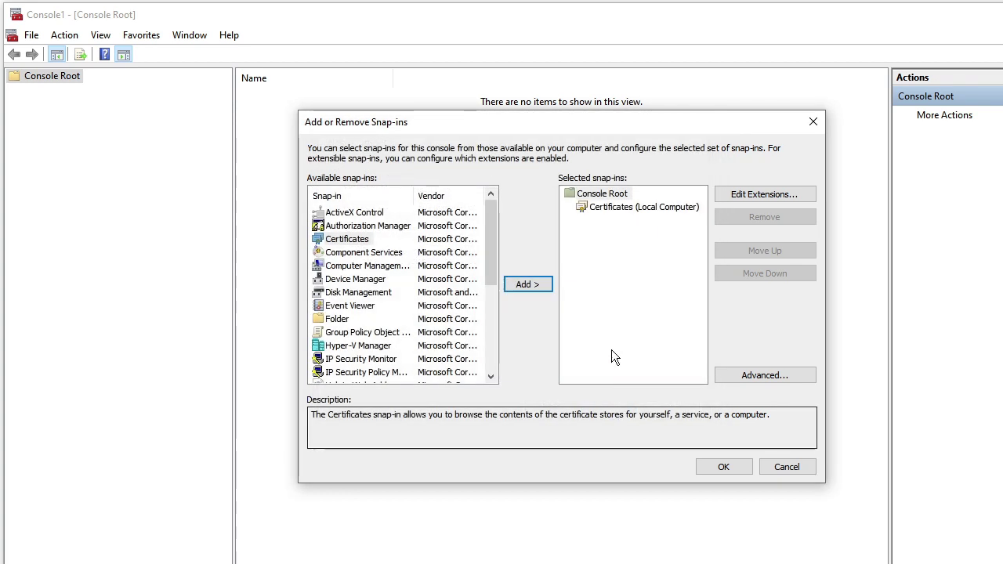
{"action": "left_click", "coordinate": [595, 210]}
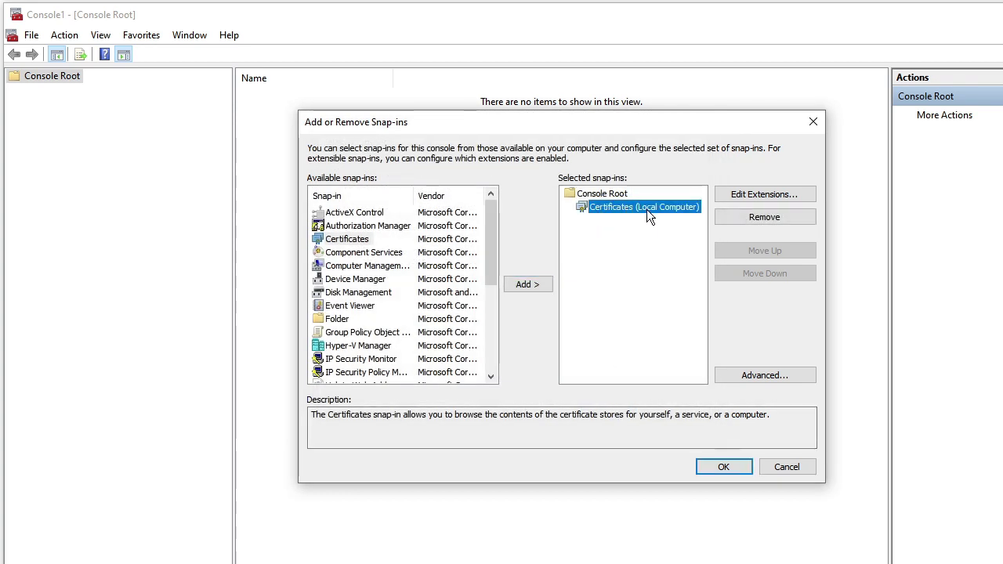
{"action": "left_click", "coordinate": [732, 470]}
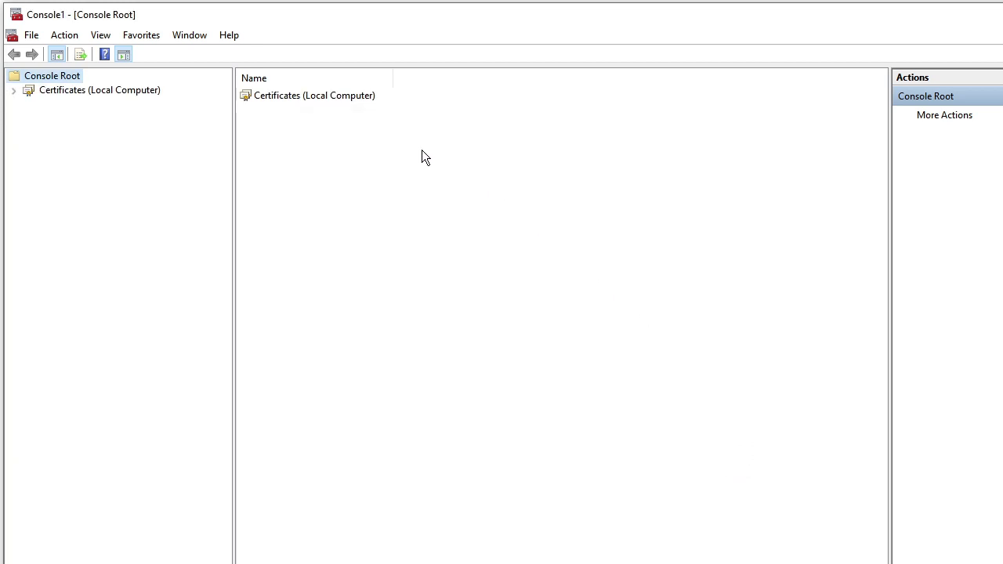
Open the Certificates folder under Trusted Root Certification Authorities in the local computer's certificate store
{"action": "left_click", "coordinate": [286, 97]}
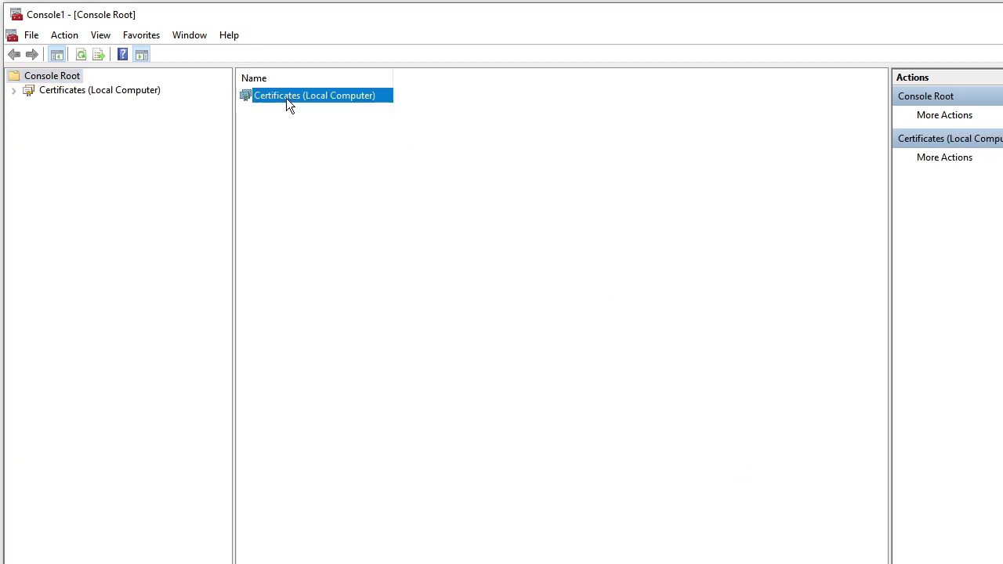
{"action": "double_click", "coordinate": [290, 95]}
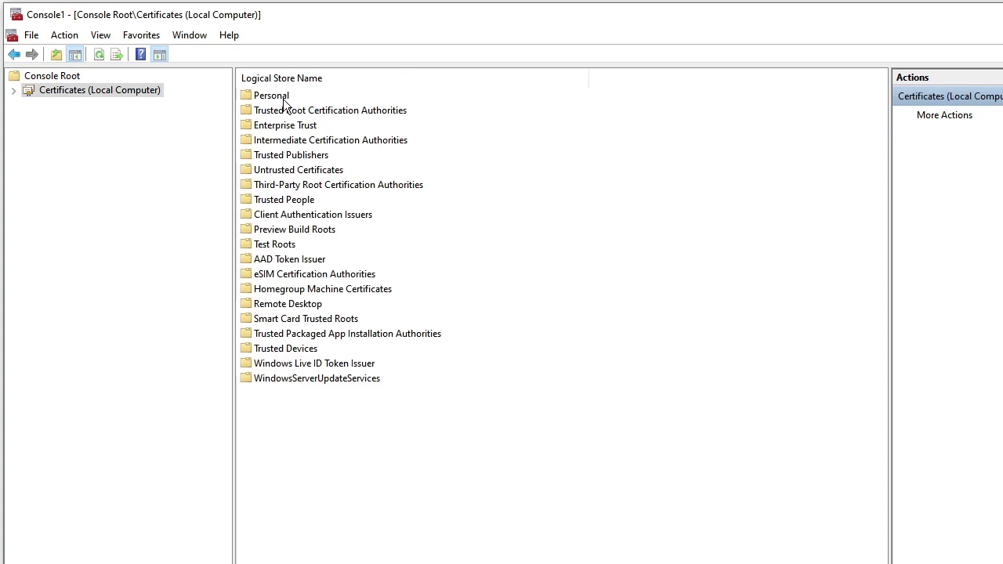
{"action": "left_click", "coordinate": [280, 111]}
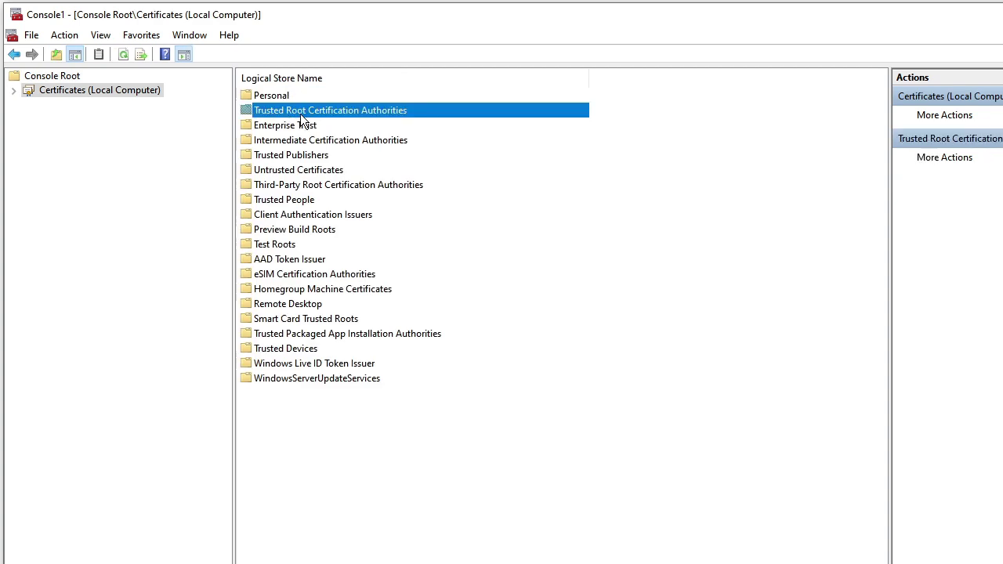
{"action": "double_click", "coordinate": [370, 111]}
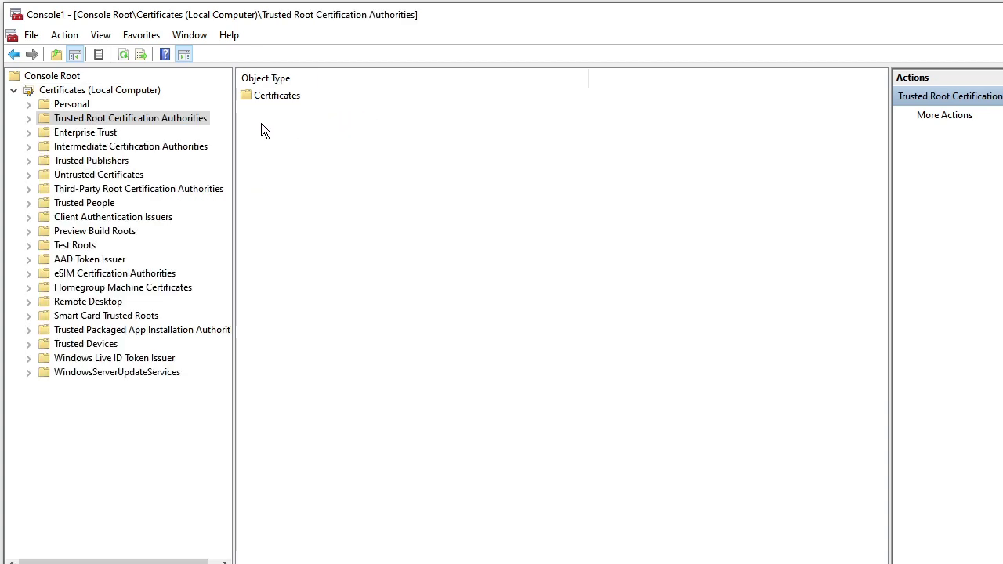
{"action": "left_click", "coordinate": [292, 97]}
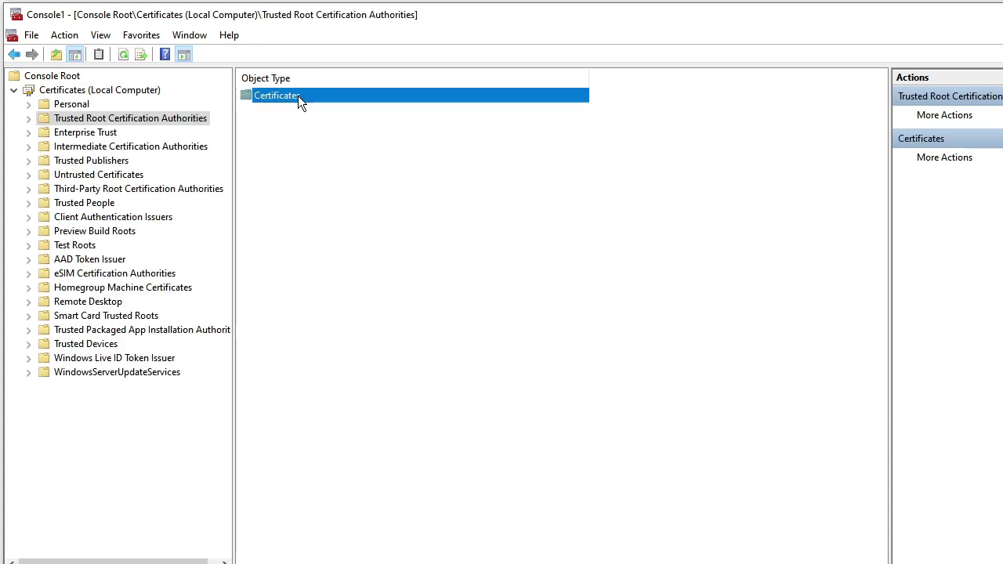
{"action": "double_click", "coordinate": [299, 96]}
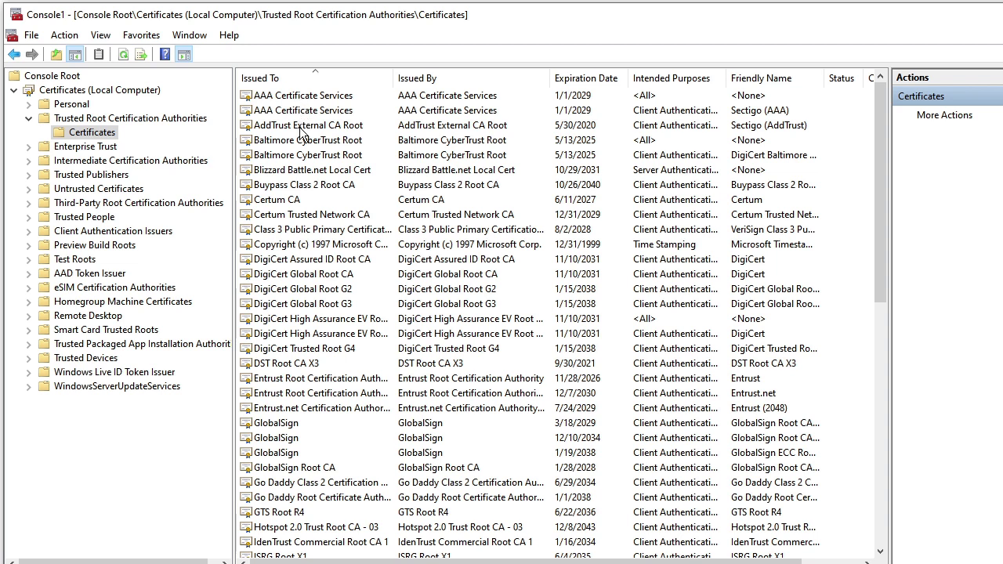
Delete the DST Root CA X3 certificate from the trusted root certificates and accept the system root deletion warning
{"action": "left_click", "coordinate": [307, 228]}
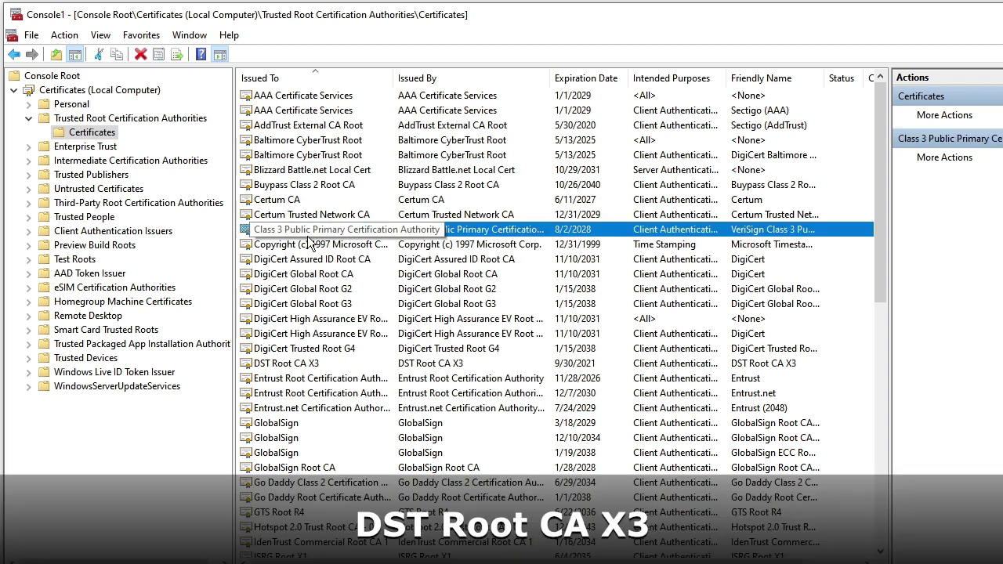
{"action": "key", "text": "Down"}
{"action": "key", "text": "Down"}
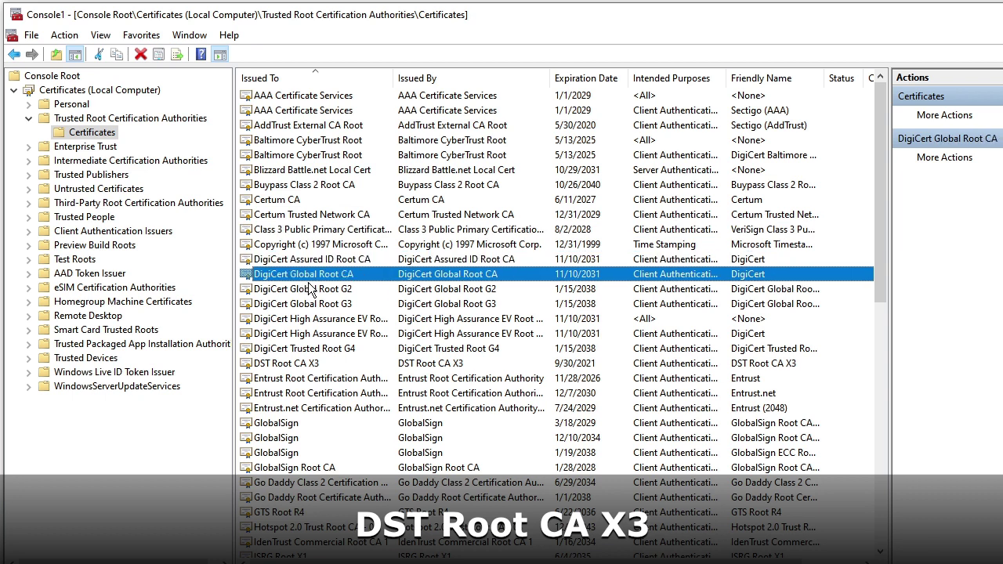
{"action": "scroll", "coordinate": [310, 289], "scroll_direction": "down", "scroll_amount": 1}
{"action": "left_click", "coordinate": [291, 321]}
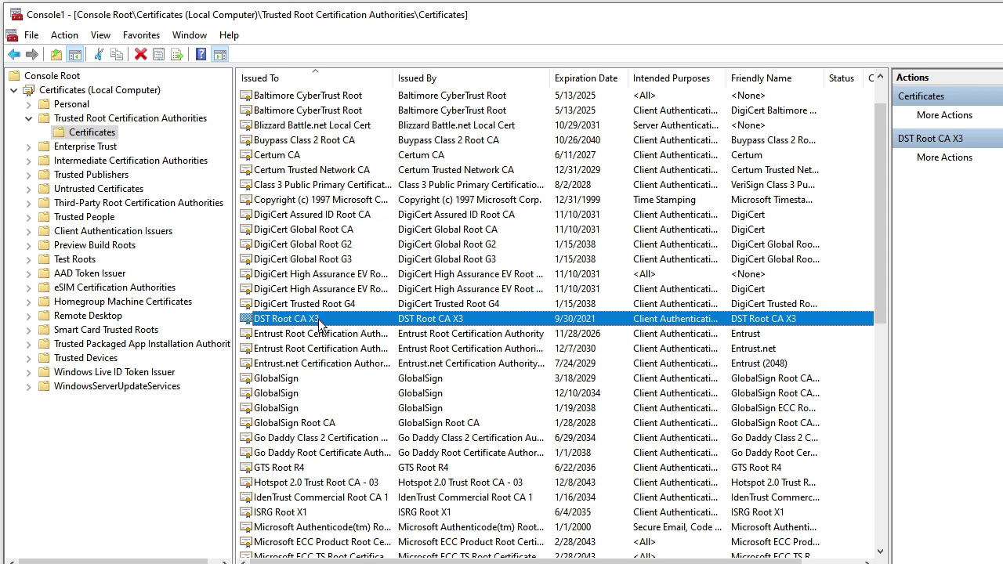
{"action": "right_click", "coordinate": [324, 324]}
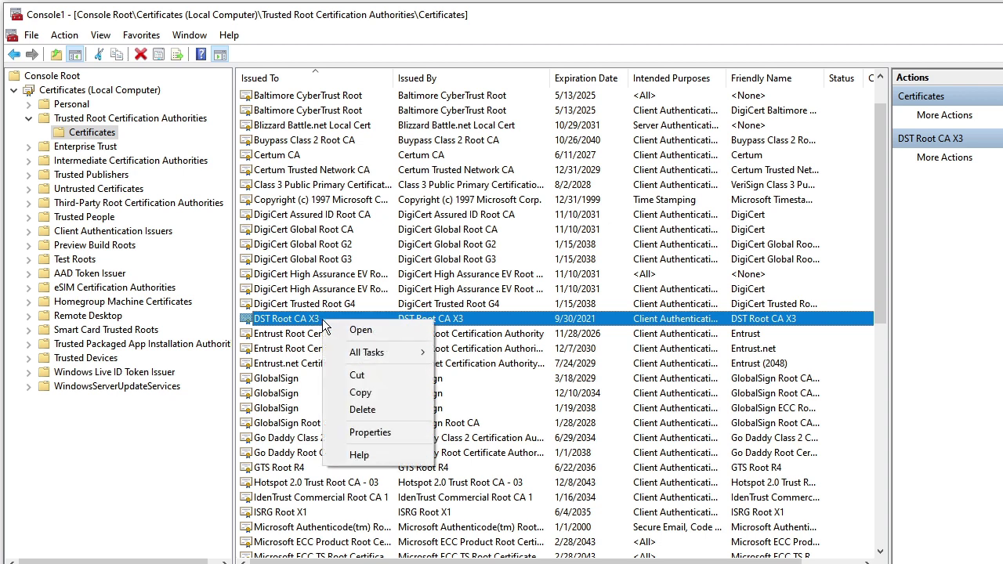
{"action": "left_click", "coordinate": [369, 409]}
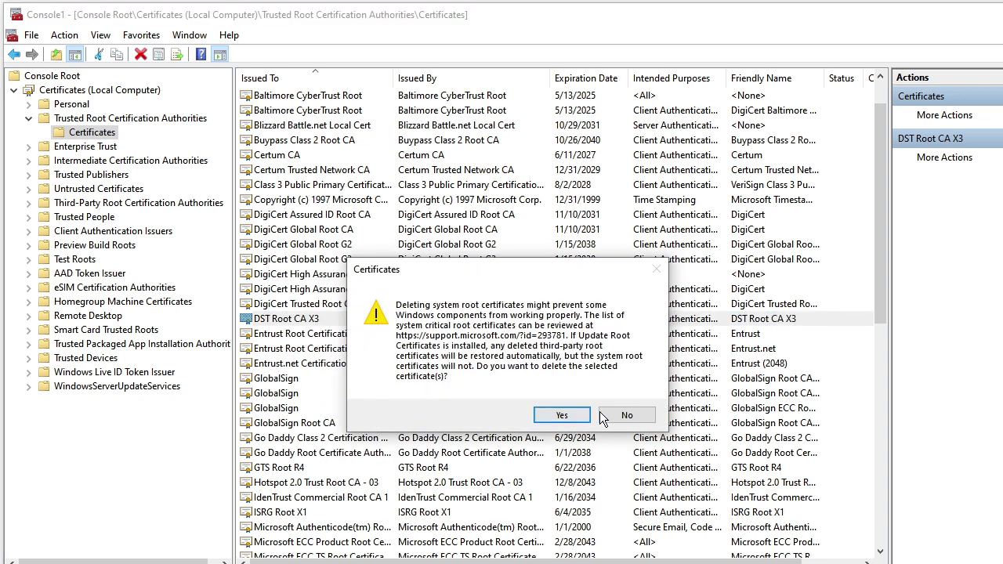
{"action": "left_click", "coordinate": [563, 414]}
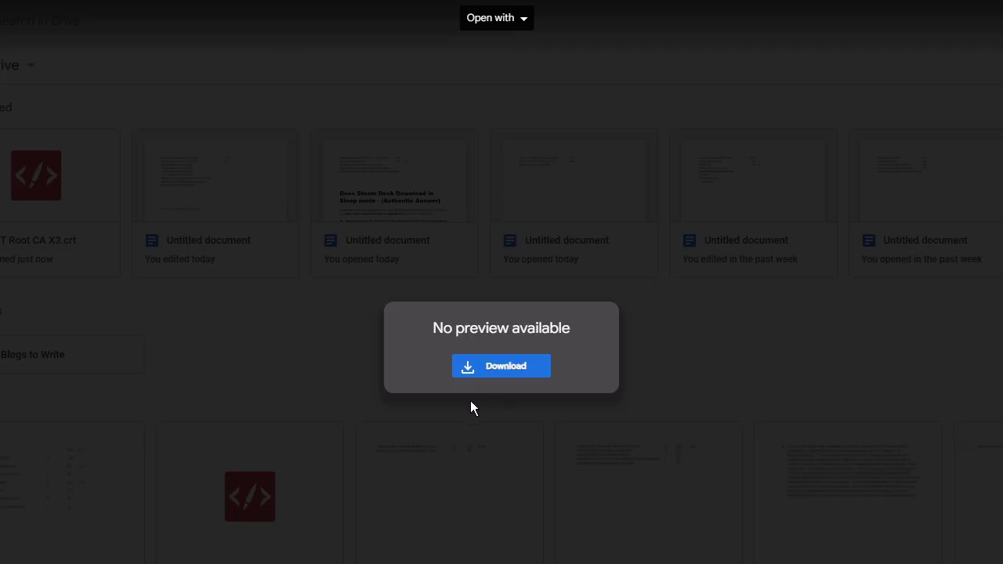
Download DST Root CA X3.crt from Google Drive, accepting the dangerous file type warning
{"action": "left_click", "coordinate": [505, 374]}
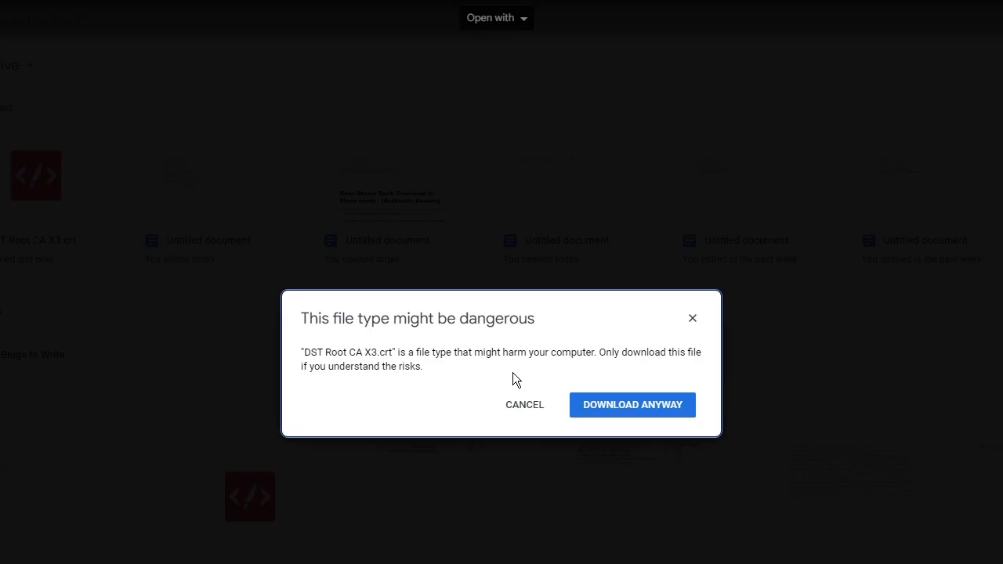
{"action": "left_click", "coordinate": [619, 408]}
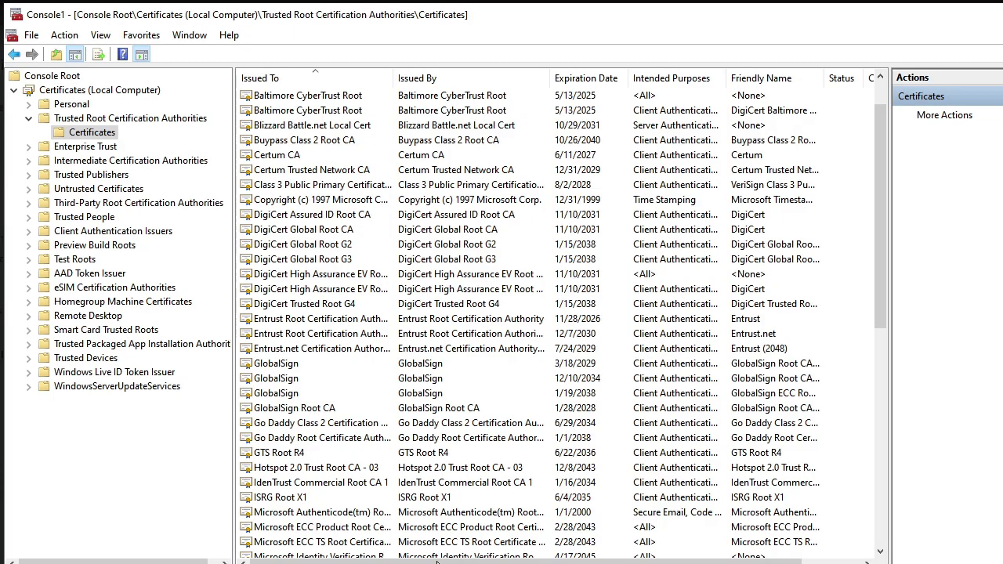
Start a certificate import into the trusted root Certificates folder and choose DST Root CA X3 (1).crt from Downloads
{"action": "left_click", "coordinate": [98, 135]}
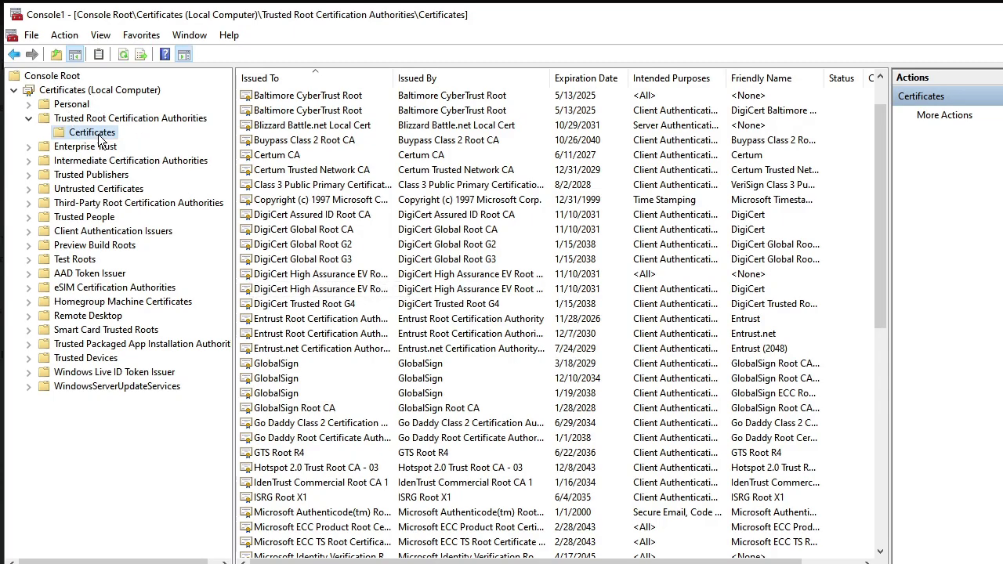
{"action": "right_click", "coordinate": [100, 138]}
{"action": "mouse_move", "coordinate": [160, 143]}
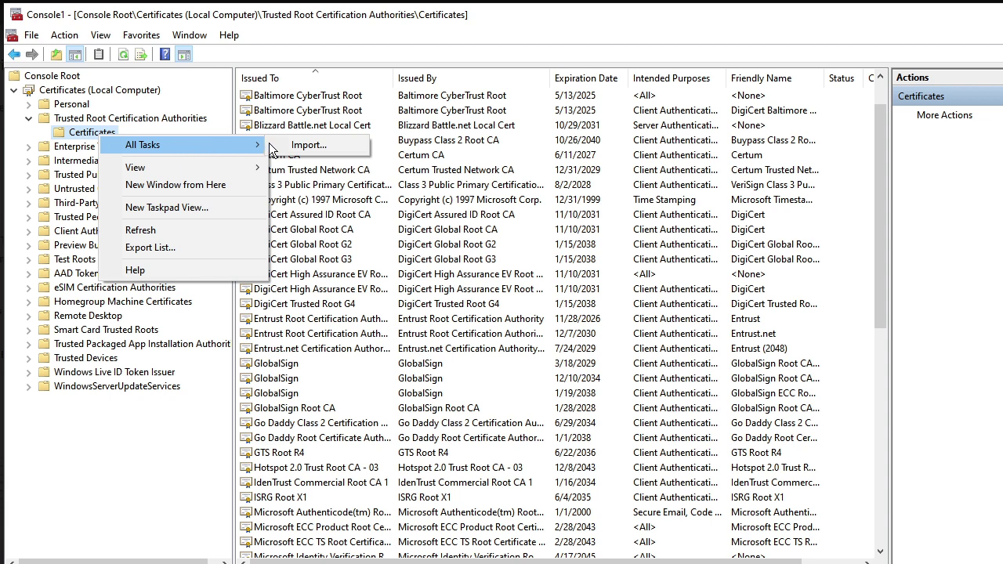
{"action": "left_click", "coordinate": [302, 145]}
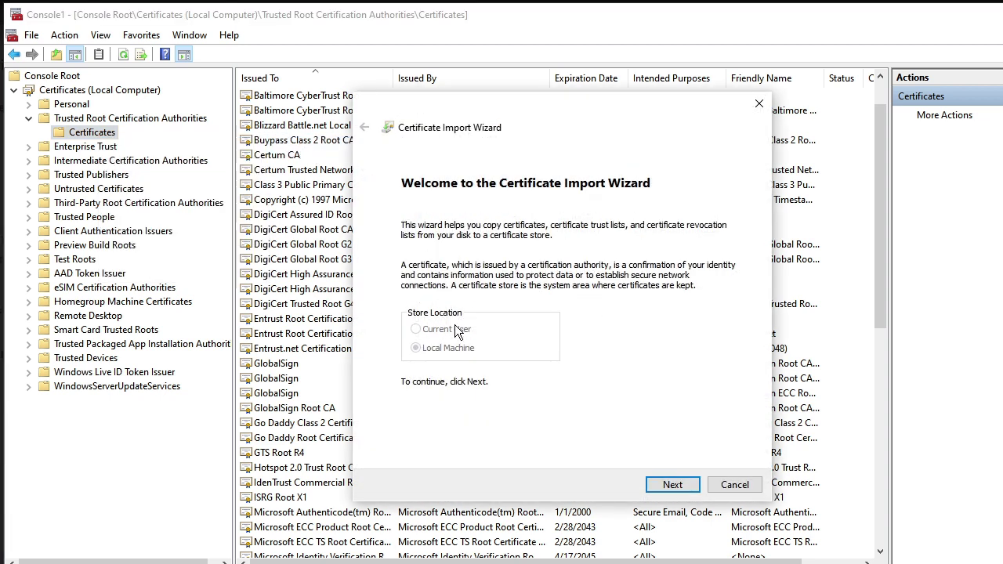
{"action": "left_click", "coordinate": [682, 485]}
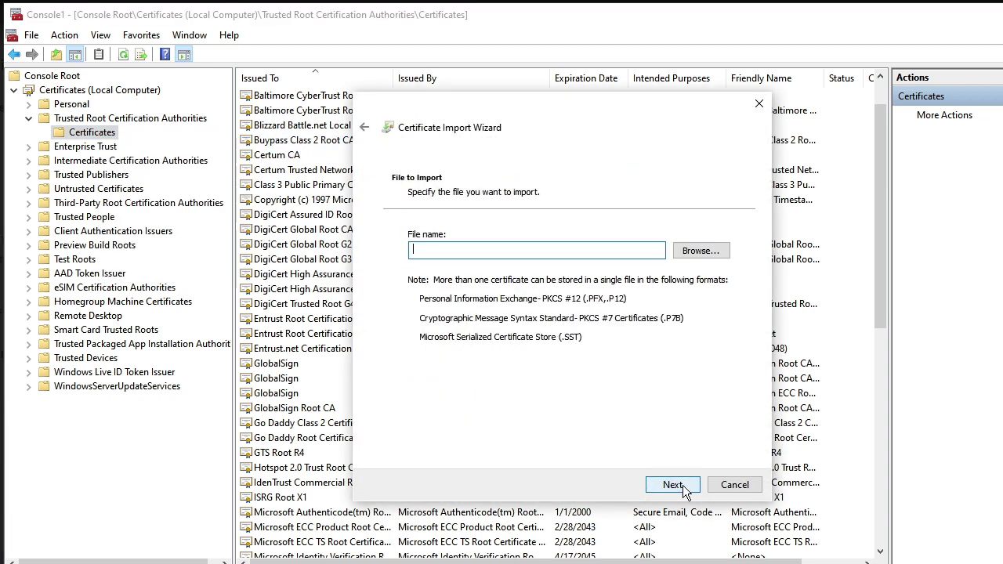
{"action": "left_click", "coordinate": [692, 253]}
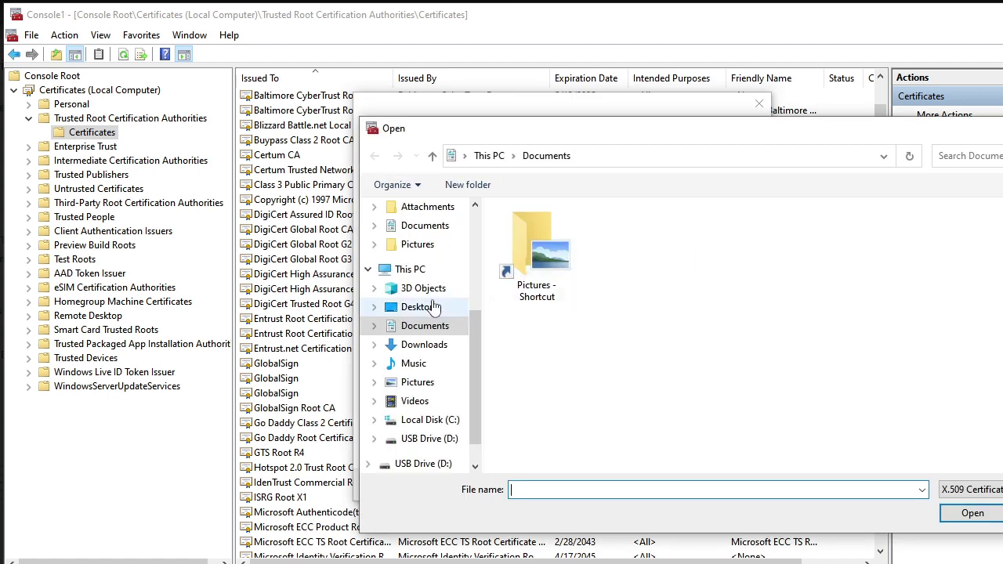
{"action": "left_click", "coordinate": [436, 347]}
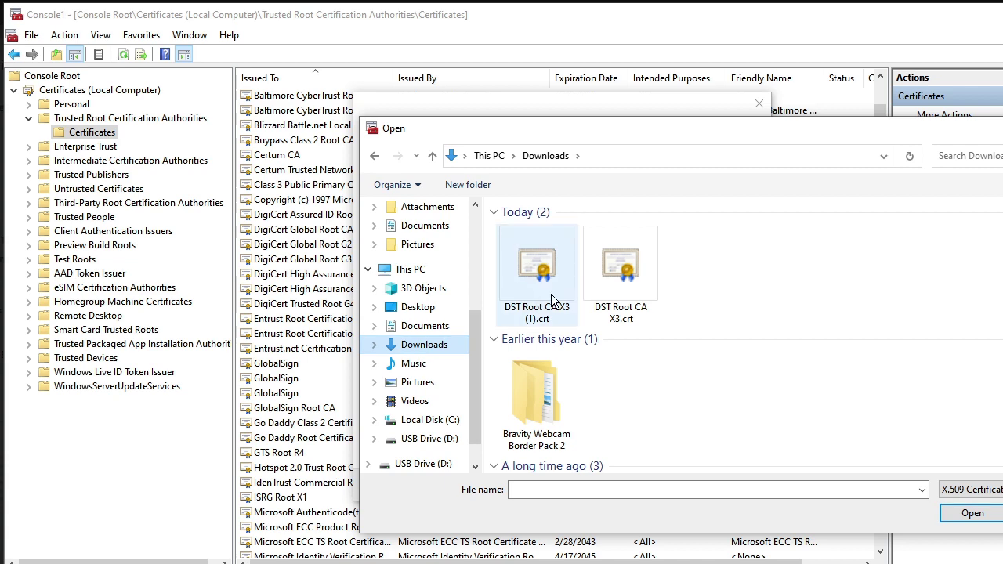
{"action": "left_click", "coordinate": [551, 294]}
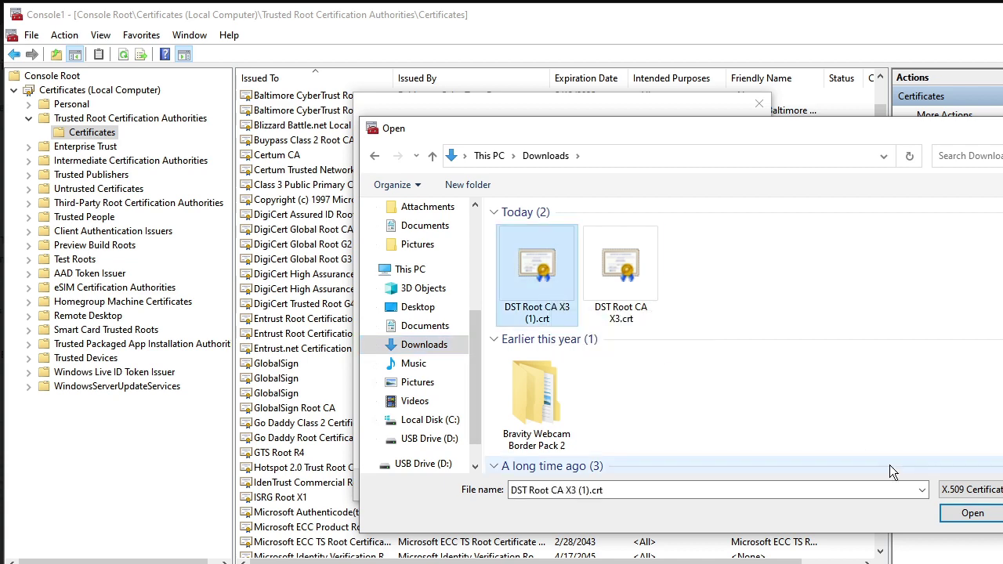
{"action": "left_click", "coordinate": [973, 514]}
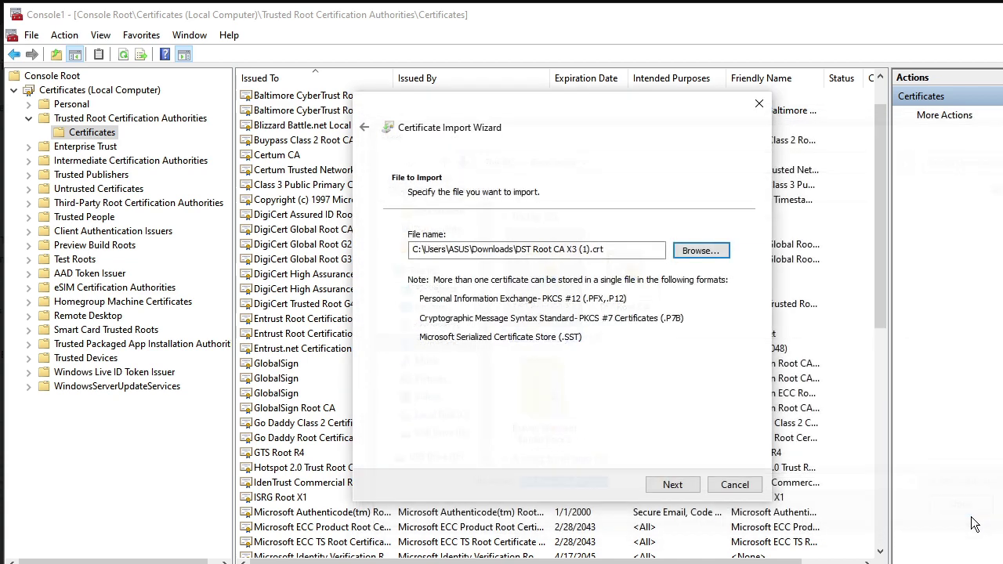
Complete the certificate import with Trusted Root Certification Authorities as the certificate store
{"action": "left_click", "coordinate": [675, 485]}
{"action": "left_click", "coordinate": [678, 487]}
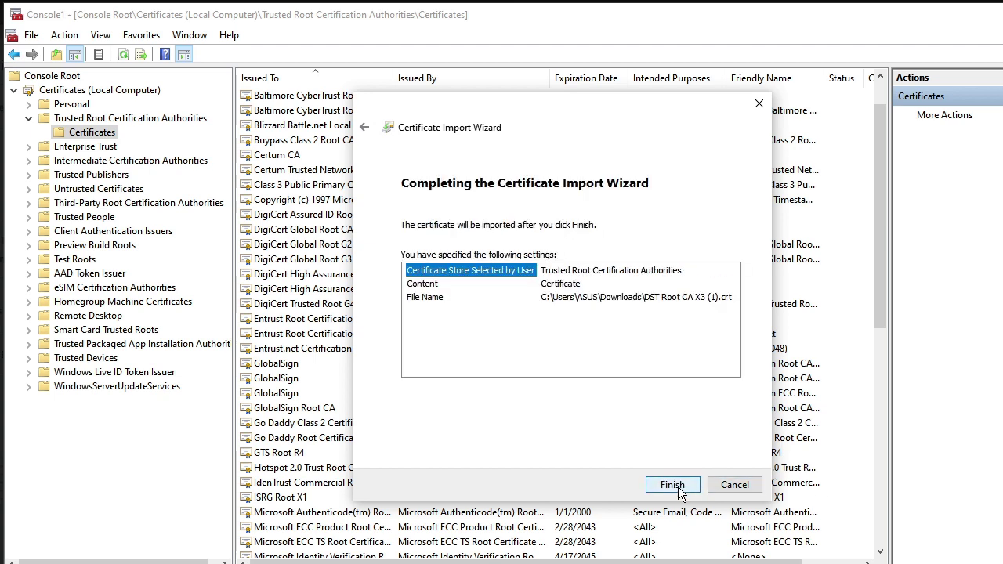
{"action": "left_click", "coordinate": [673, 485]}
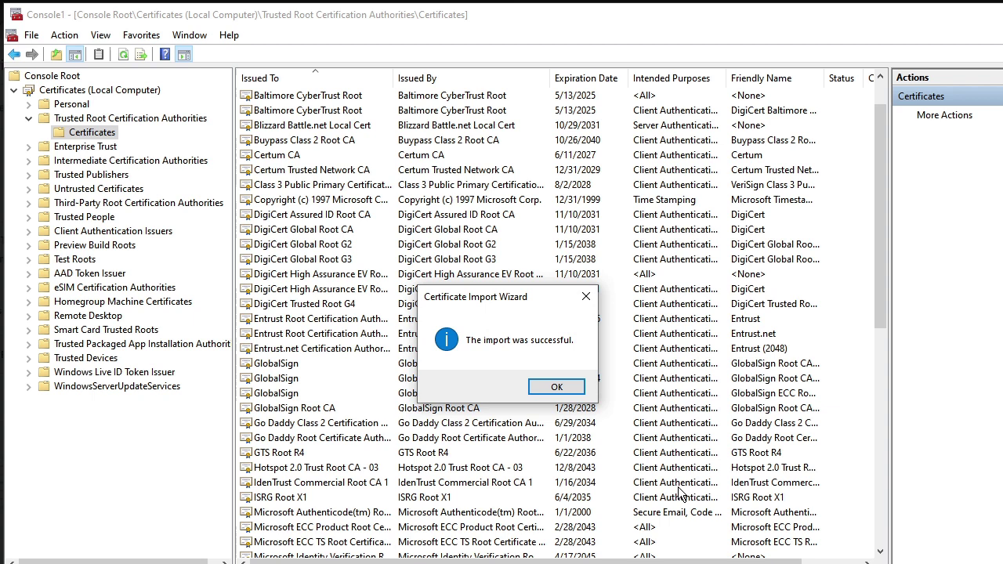
{"action": "left_click", "coordinate": [555, 384]}
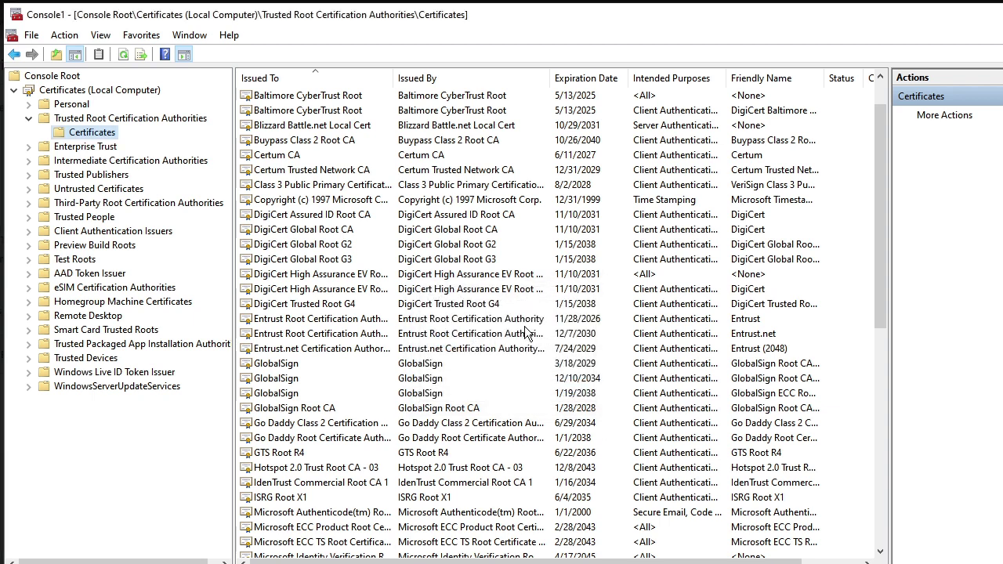
Close the management console and save its settings as Console1.msc in Windows Administrative Tools
{"action": "left_click", "coordinate": [379, 310]}
{"action": "left_click", "coordinate": [377, 309]}
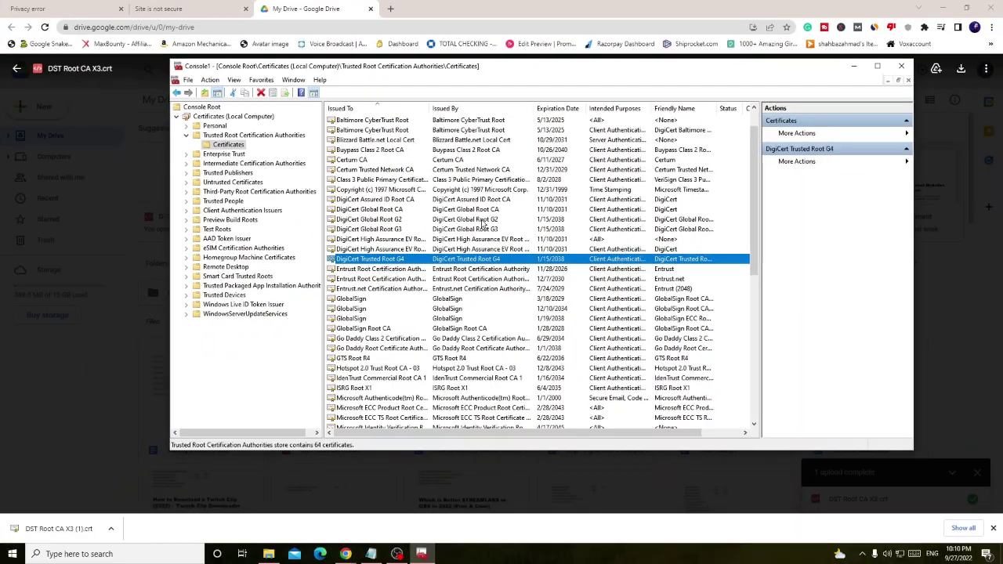
{"action": "left_click", "coordinate": [901, 66]}
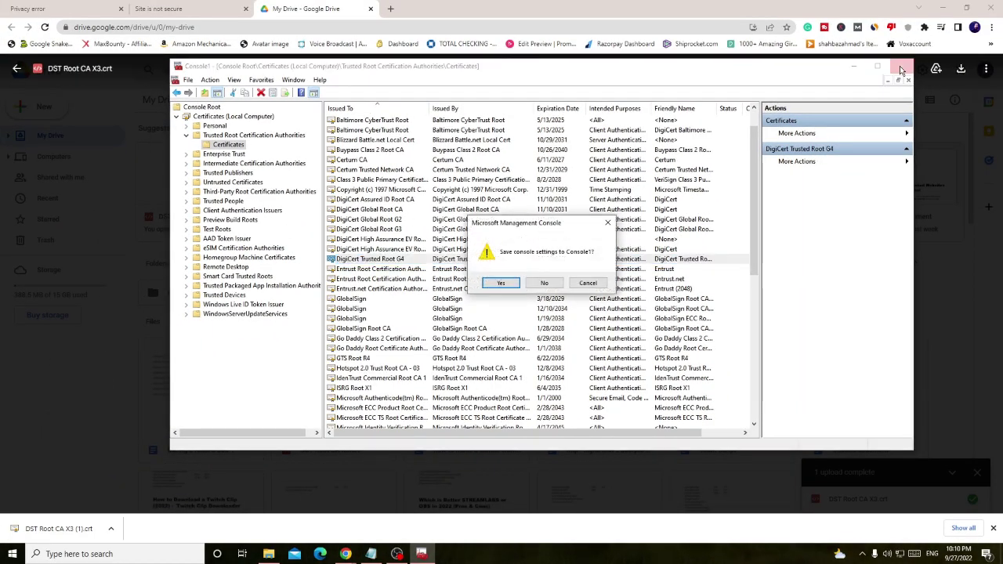
{"action": "left_click", "coordinate": [506, 287]}
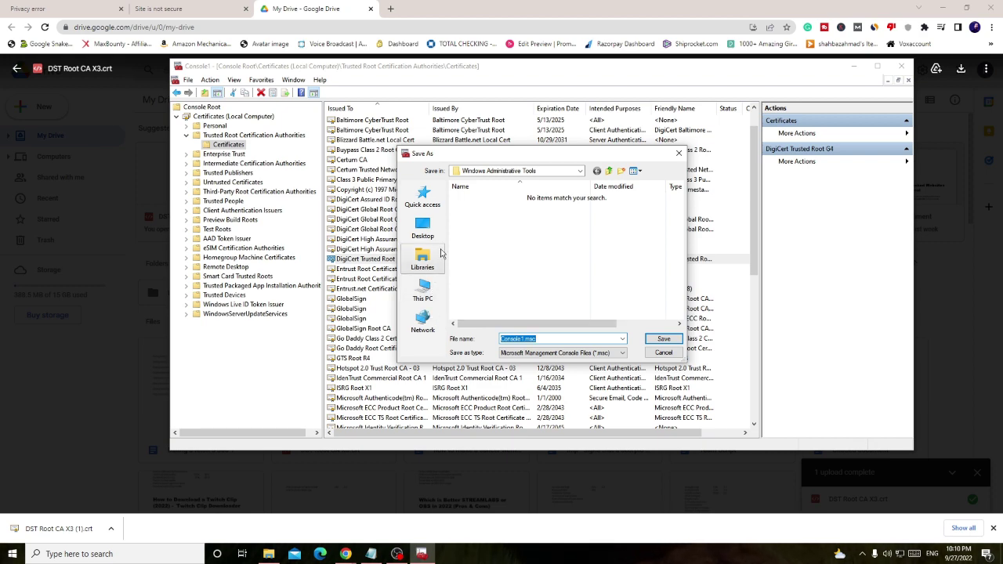
{"action": "left_click", "coordinate": [665, 339]}
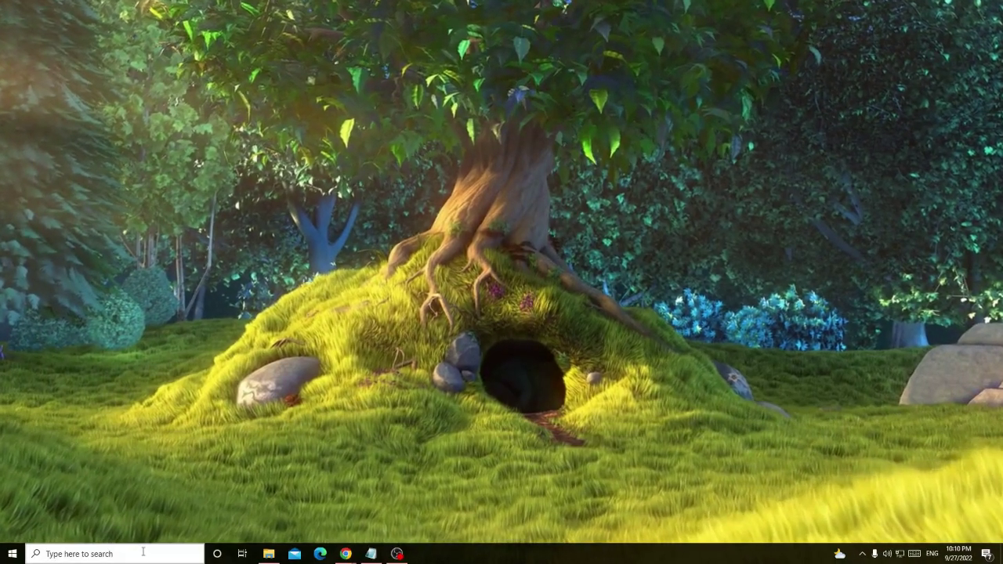
Search Windows for date, open the date and time settings, and check the country or region setting
{"action": "left_click", "coordinate": [131, 554]}
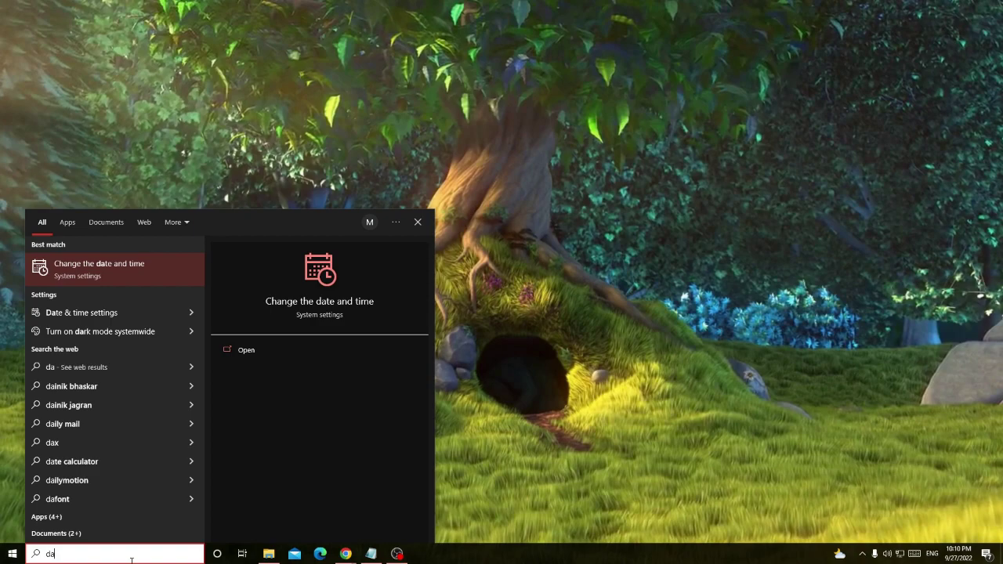
{"action": "type", "text": "te"}
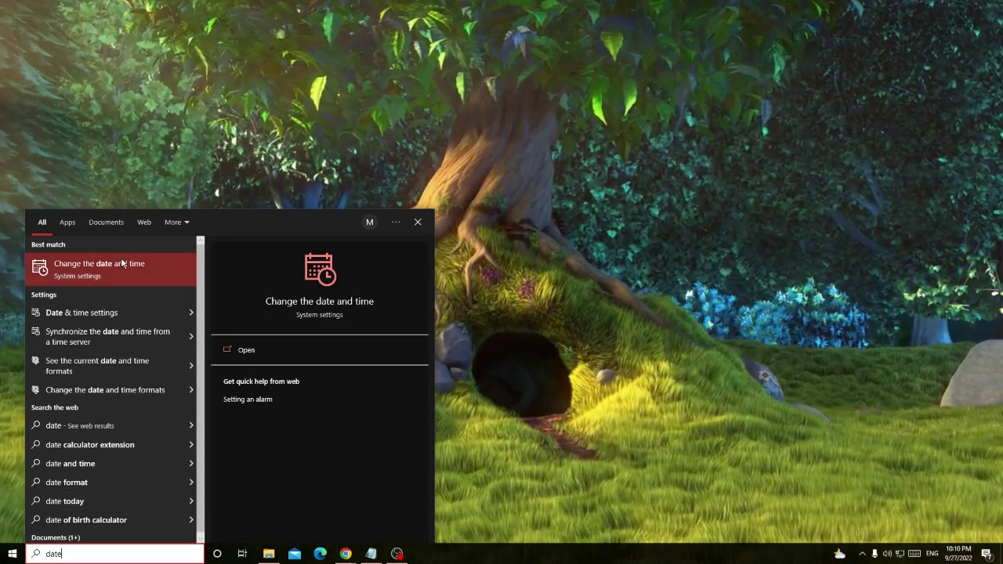
{"action": "left_click", "coordinate": [122, 264]}
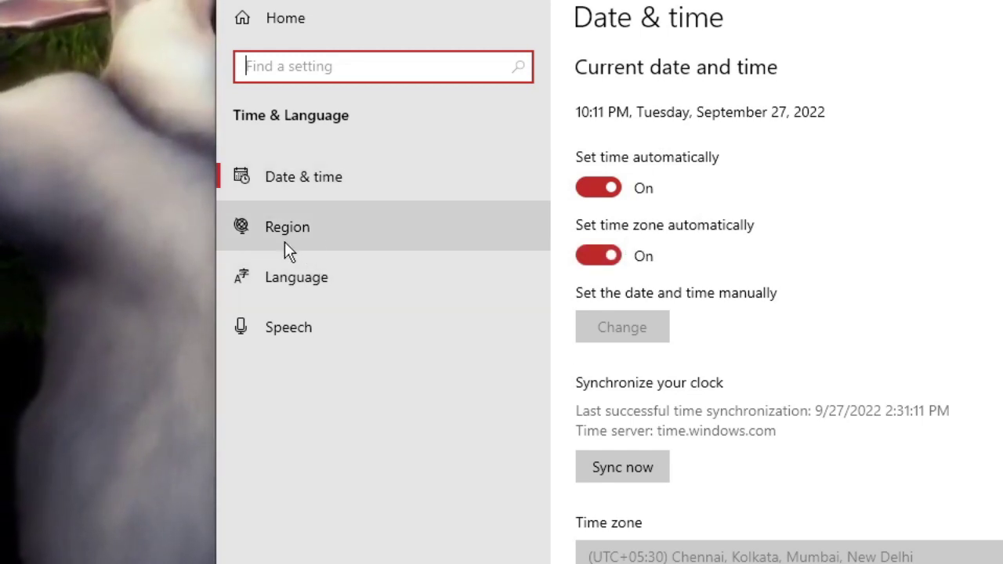
{"action": "left_click", "coordinate": [312, 230]}
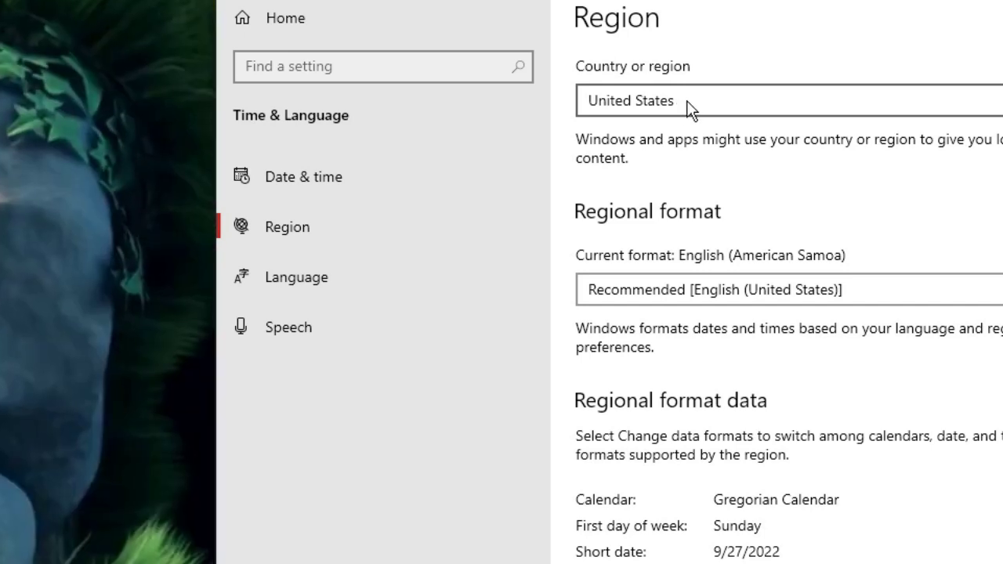
Return to the Date & time settings and switch automatic time and automatic time zone off and back on
{"action": "left_click", "coordinate": [331, 194]}
{"action": "left_click", "coordinate": [608, 190]}
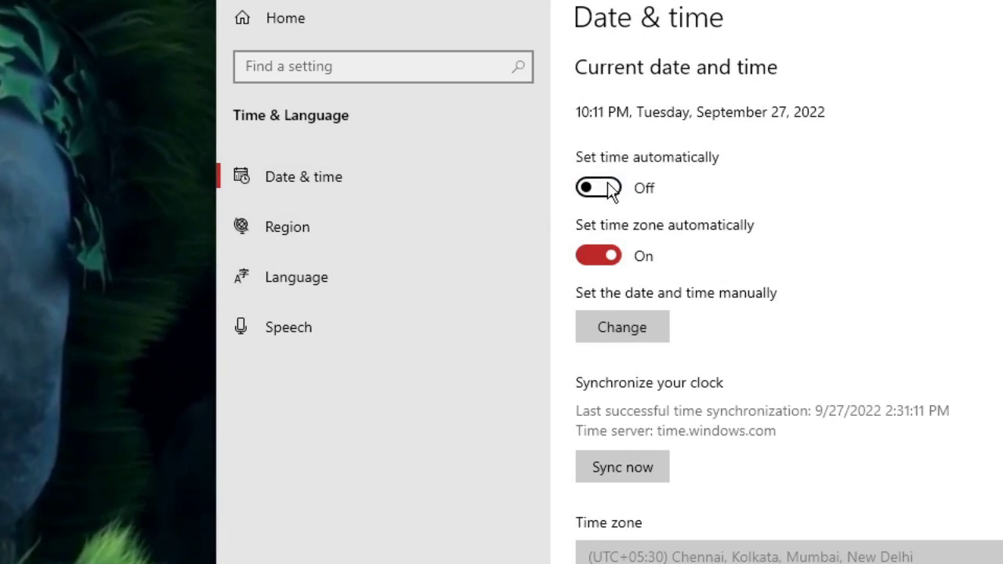
{"action": "left_click", "coordinate": [596, 257]}
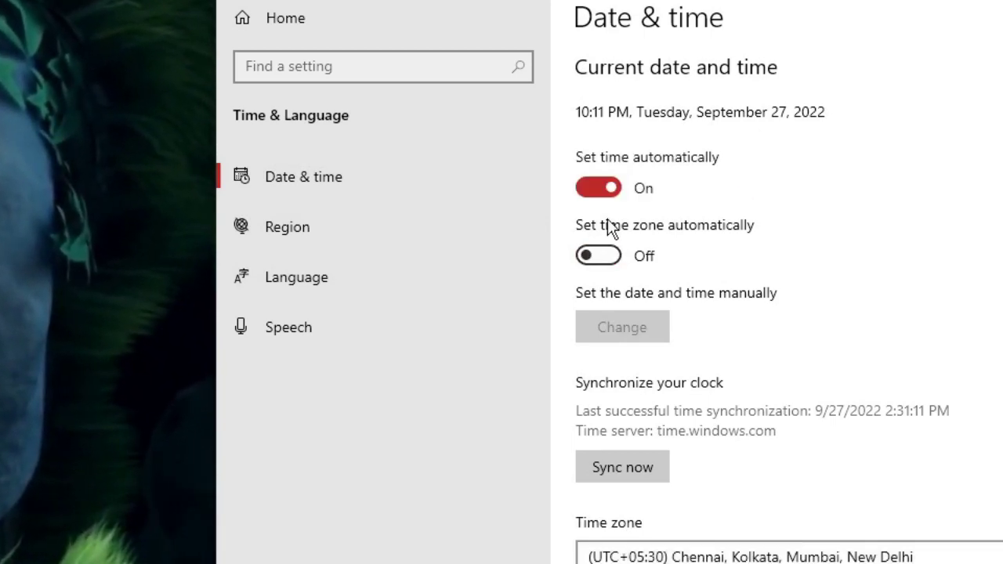
{"action": "left_click", "coordinate": [601, 256]}
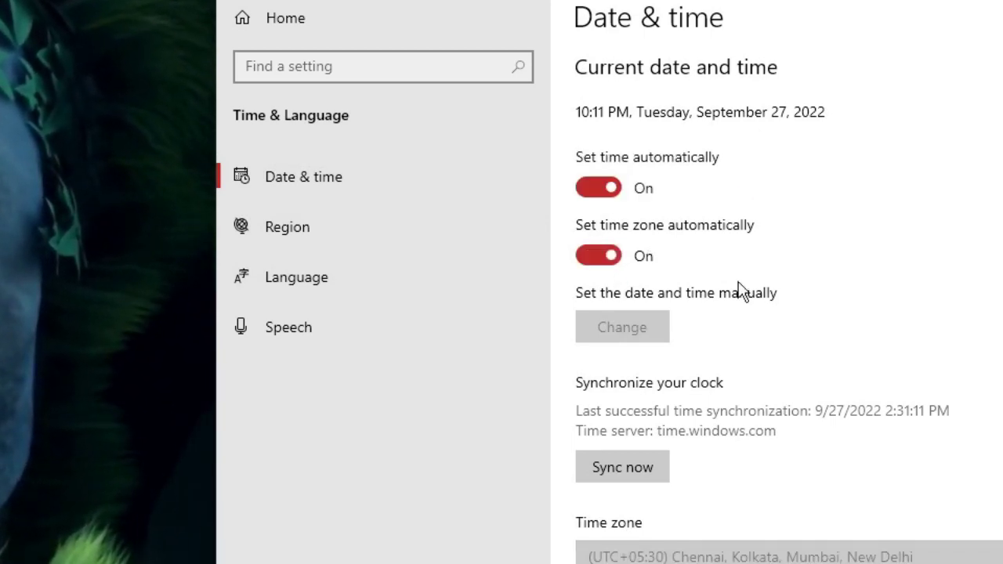